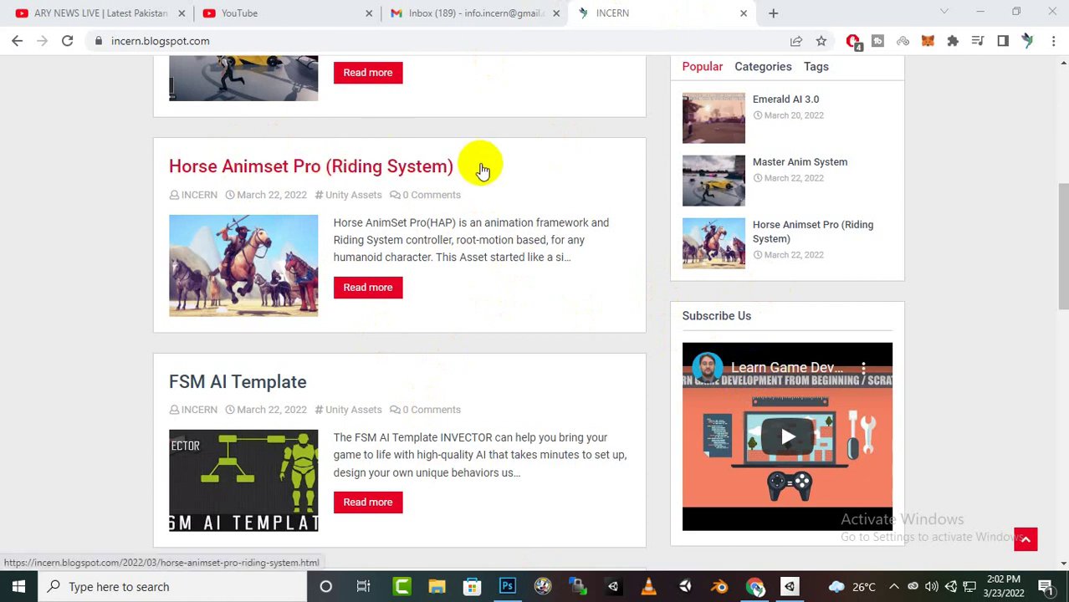
Open the Horse Animset Pro (Riding System) blog post and view its description and download links.
left_click(366, 288)
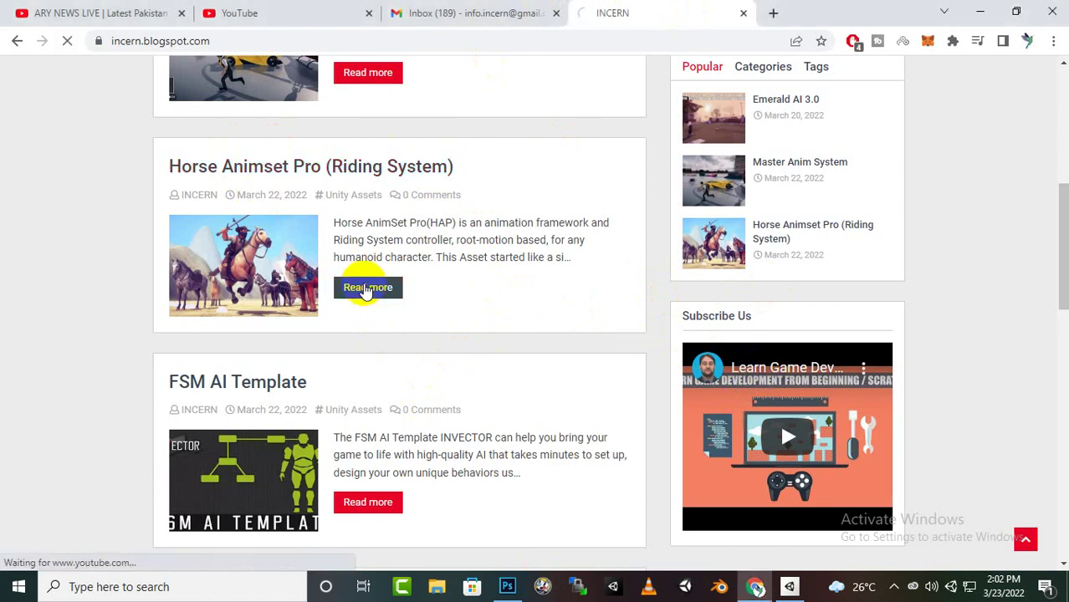
scroll(493, 334, "down", 4)
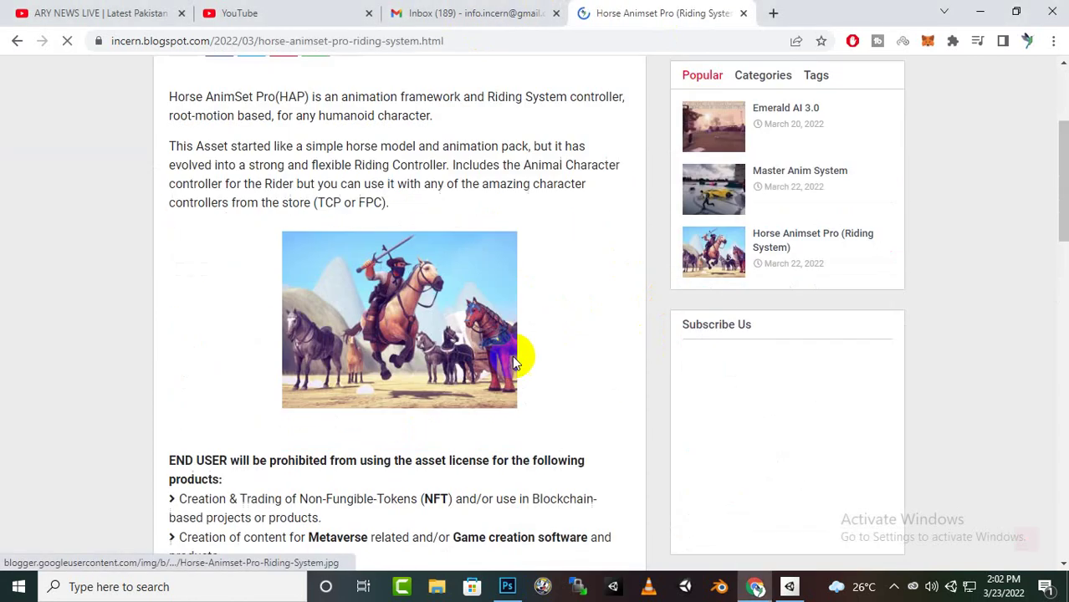
scroll(512, 356, "down", 5)
scroll(406, 335, "up", 2)
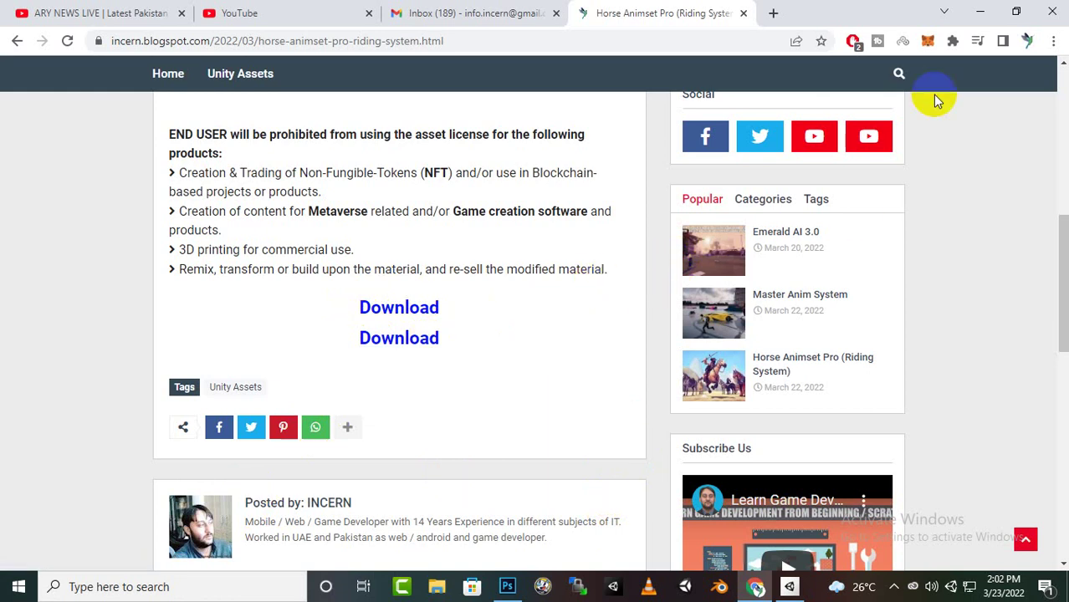
Switch to Unity Hub and create a new 3D project named Horse in Unity 2019.4.8f1.
left_click(979, 12)
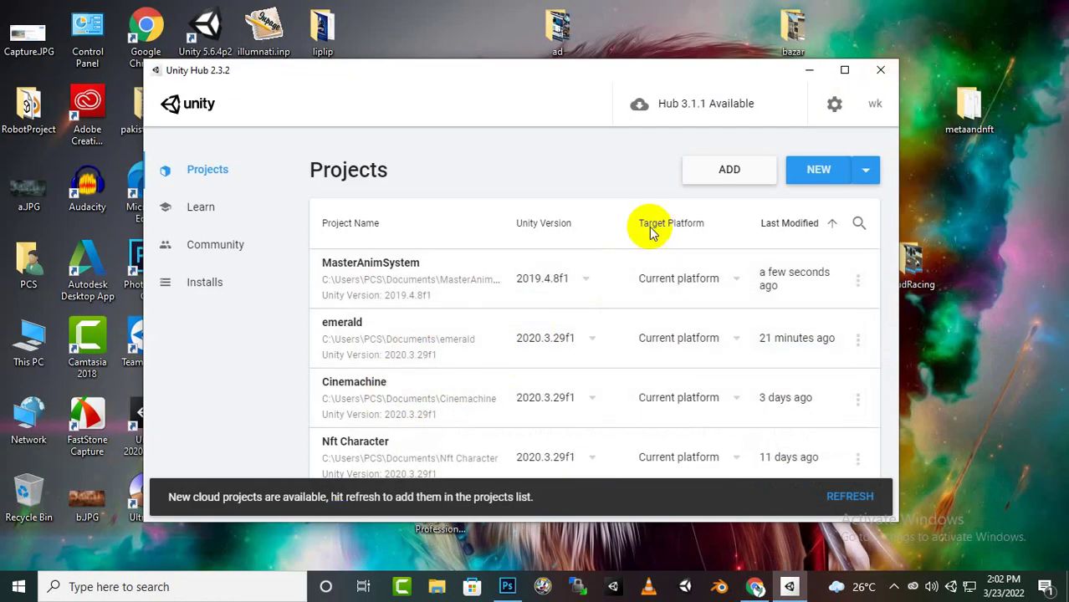
left_click(817, 170)
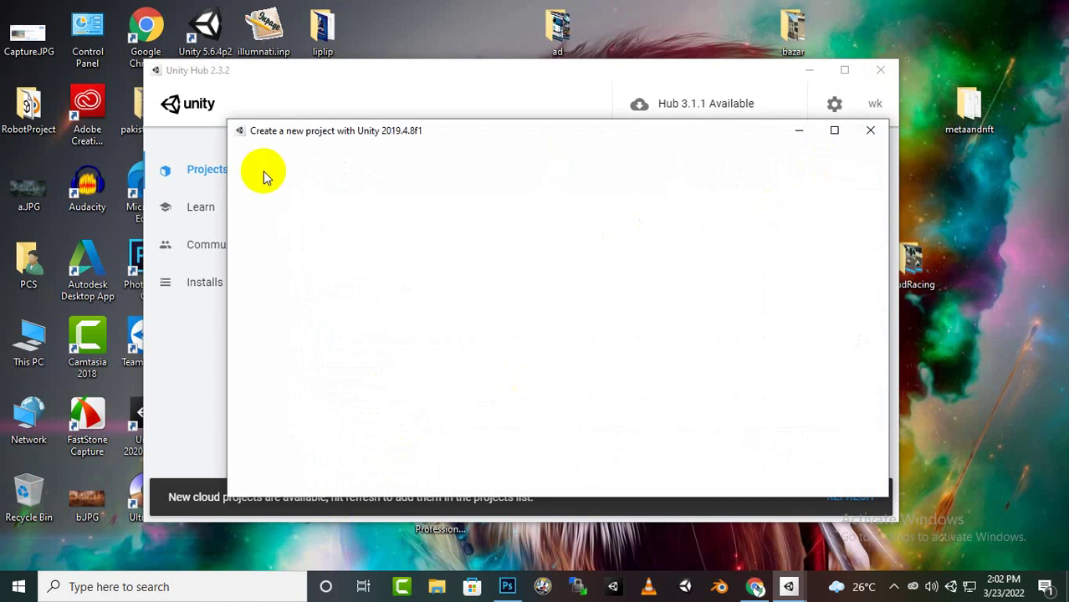
triple_click(709, 218)
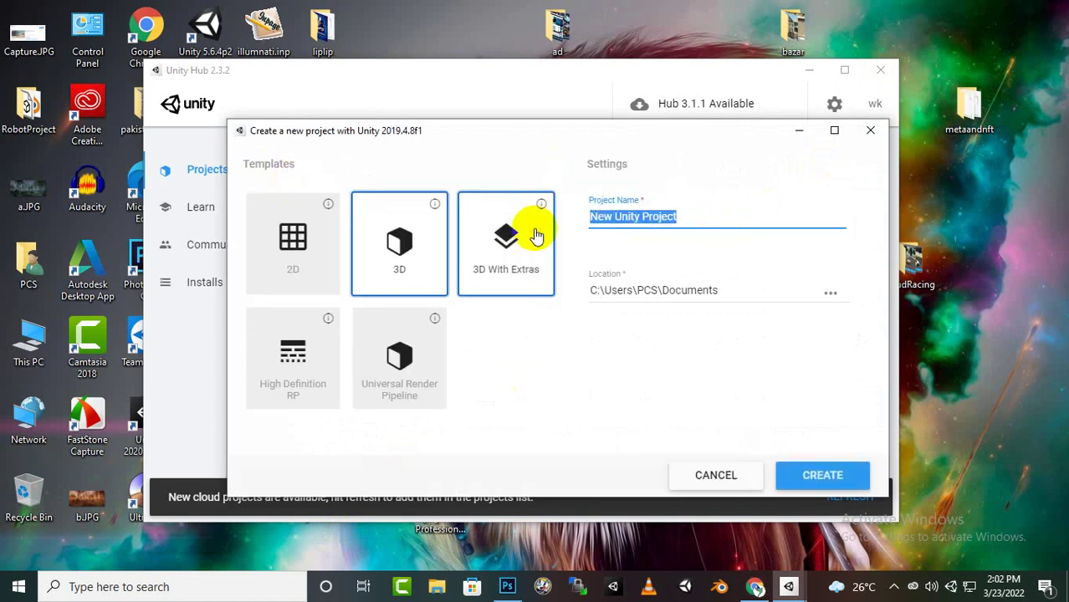
type("Horse")
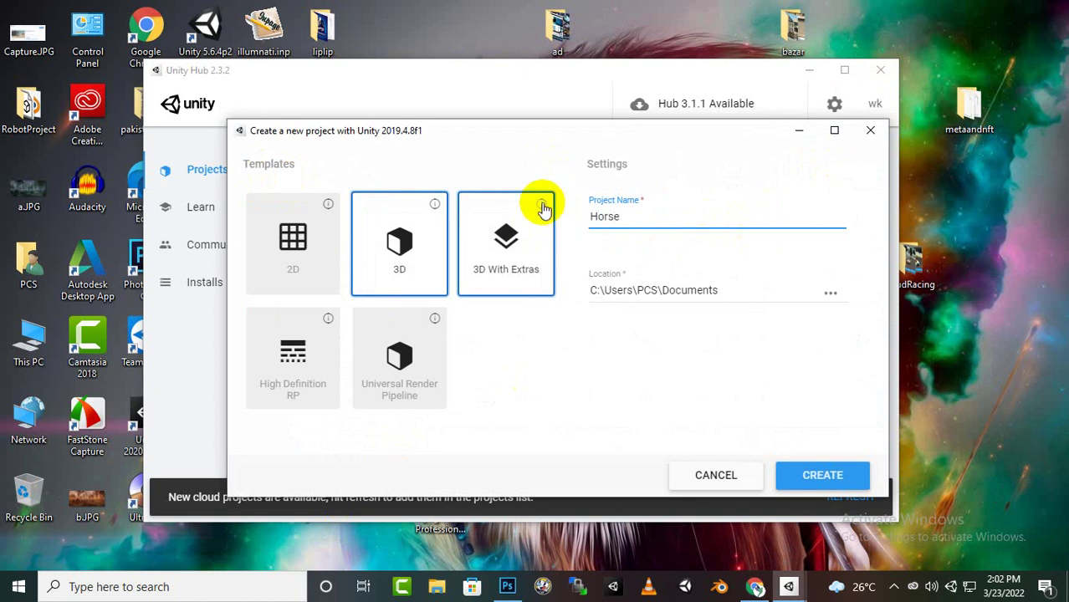
left_click(819, 465)
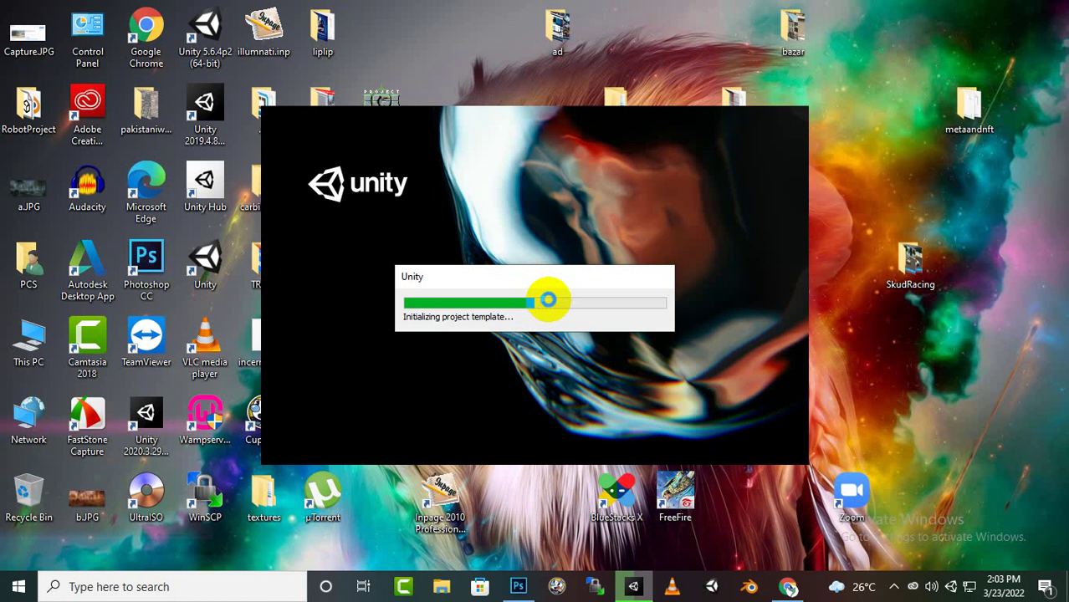
Switch to the Horse project in the Unity editor and check the Malbers Animations folder in Assets.
left_click(893, 586)
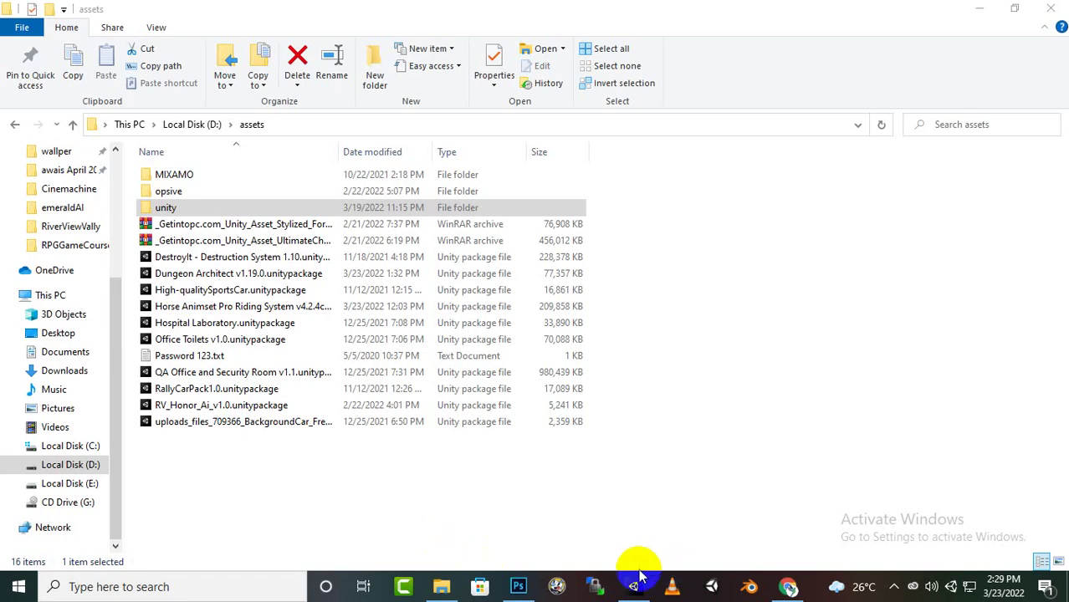
left_click(636, 584)
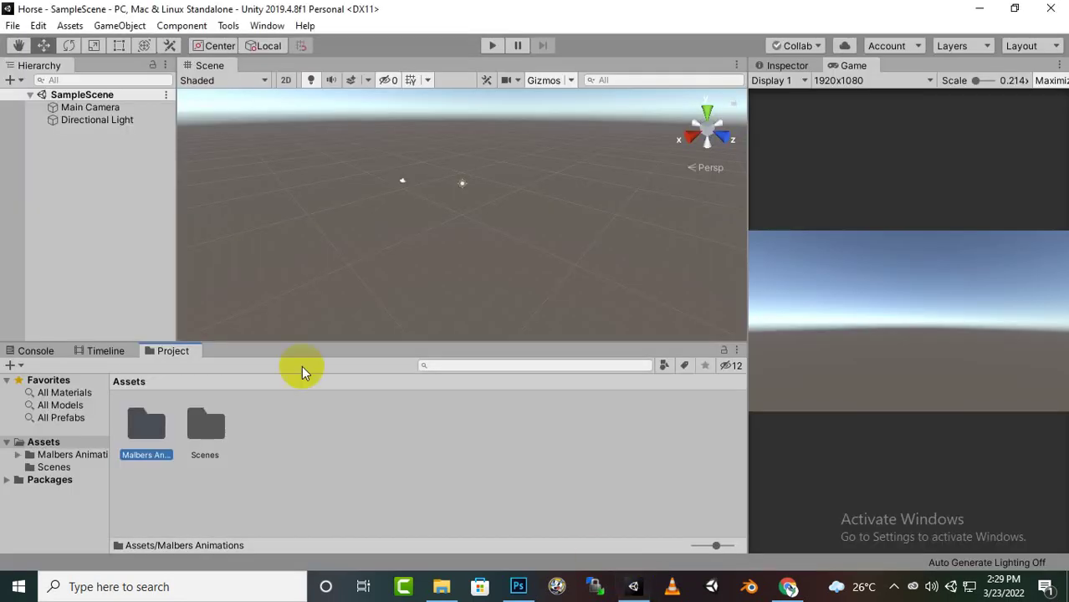
left_click(138, 481)
left_click(147, 421)
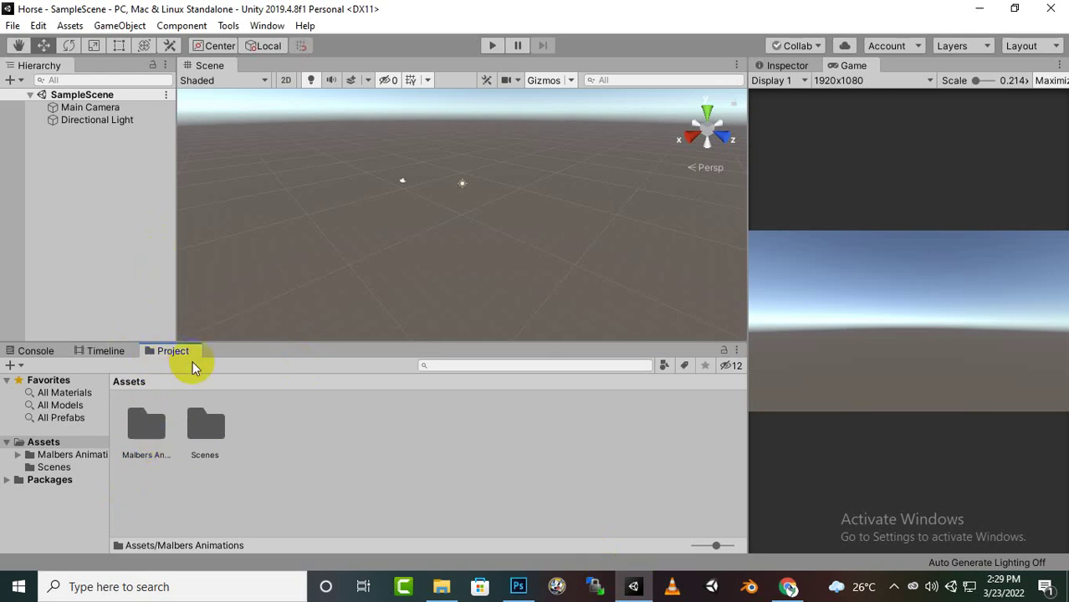
left_click(144, 431)
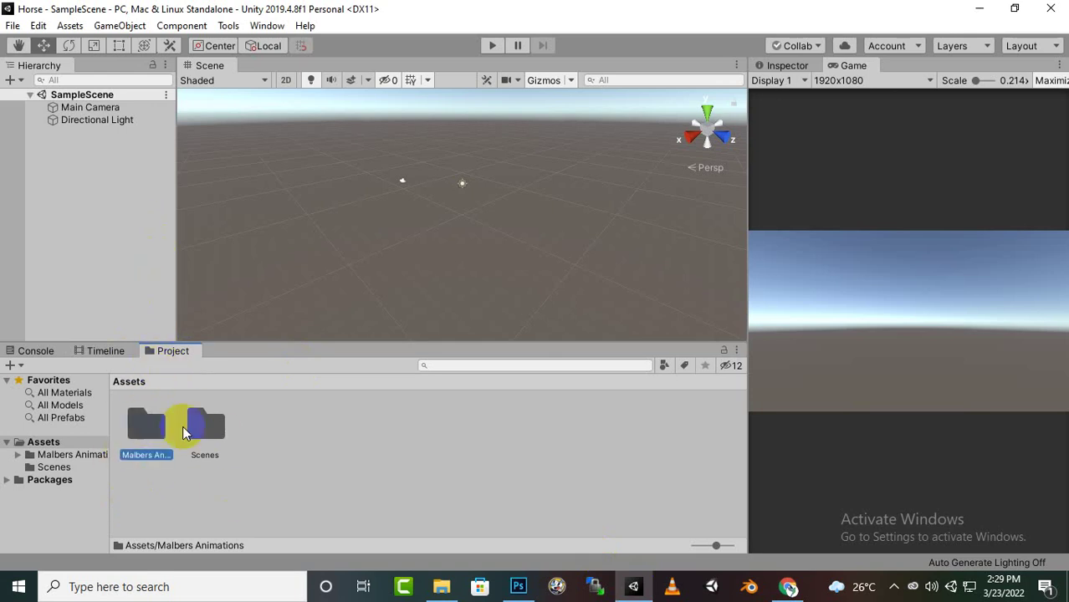
left_click(253, 532)
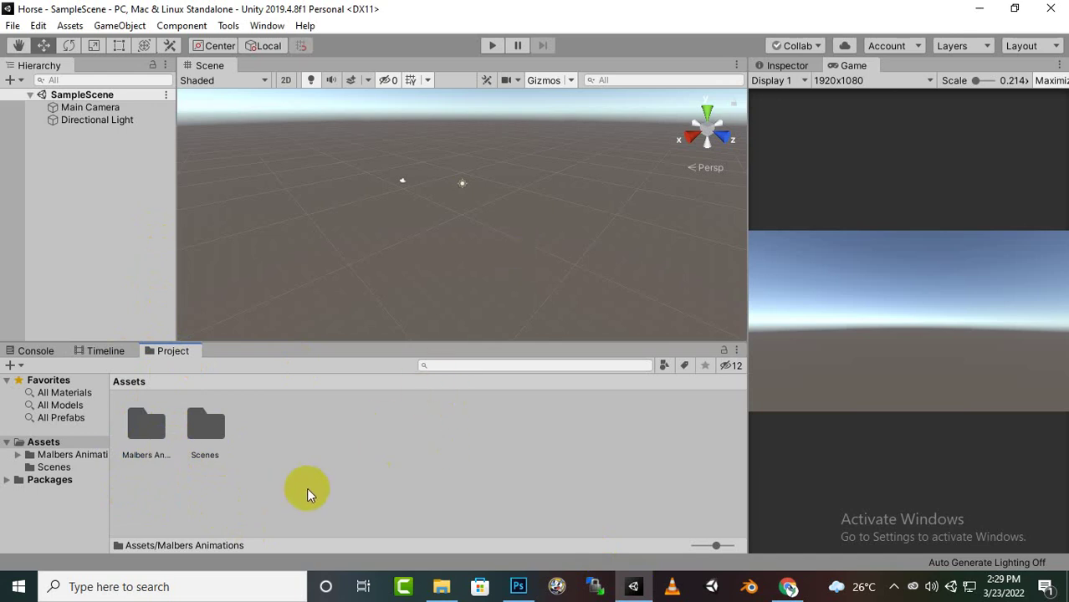
left_click(132, 412)
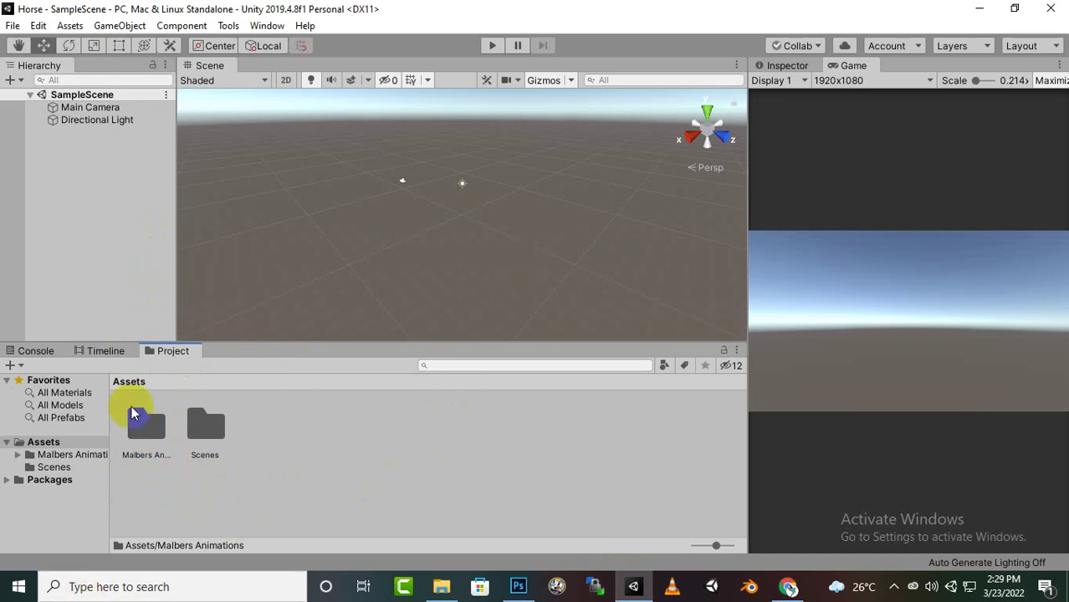
left_click(343, 460)
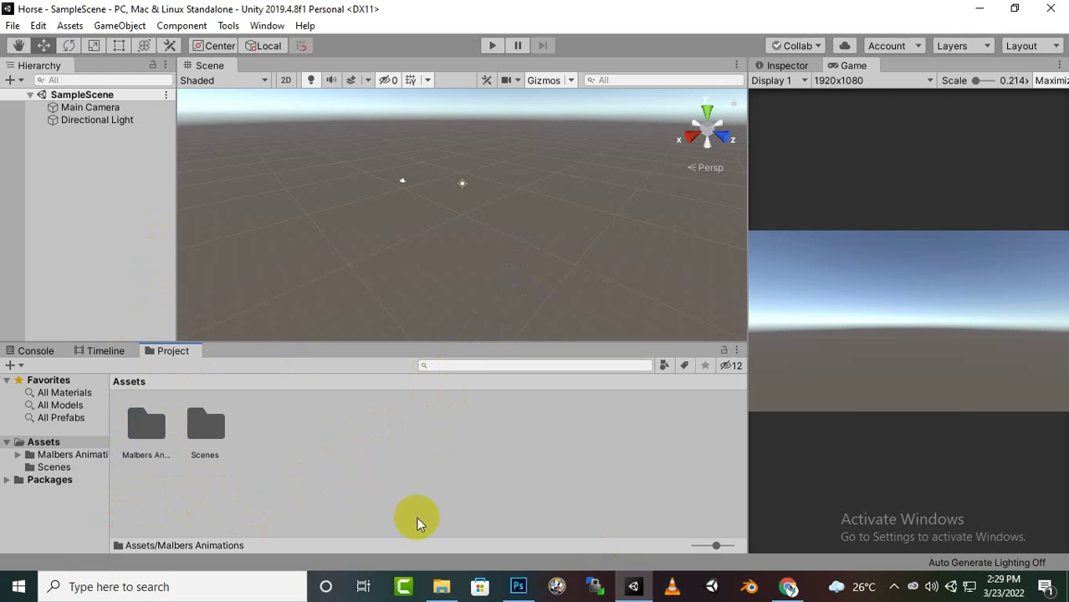
Look up the Horse Animset Pro Riding System v4.2.4c package in File Explorer's assets folder, then return to Unity.
left_click(442, 587)
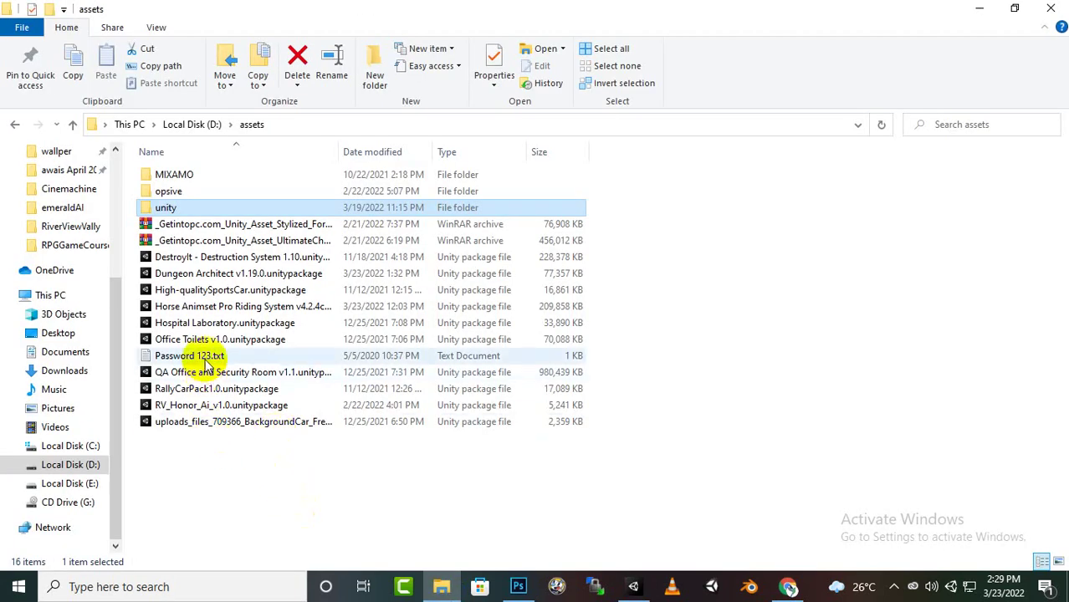
left_click(310, 308)
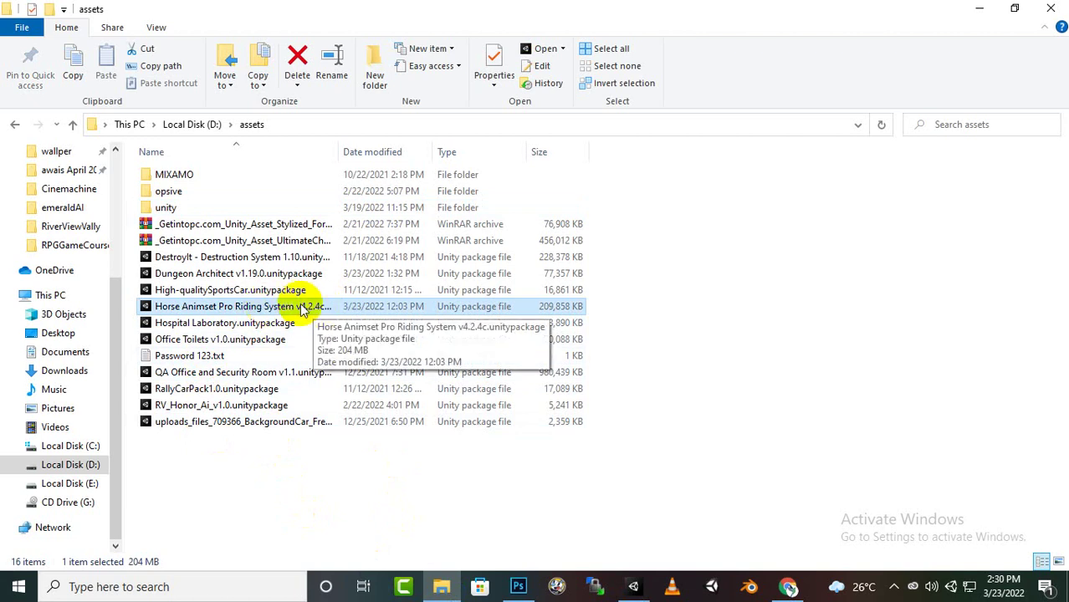
left_click(977, 7)
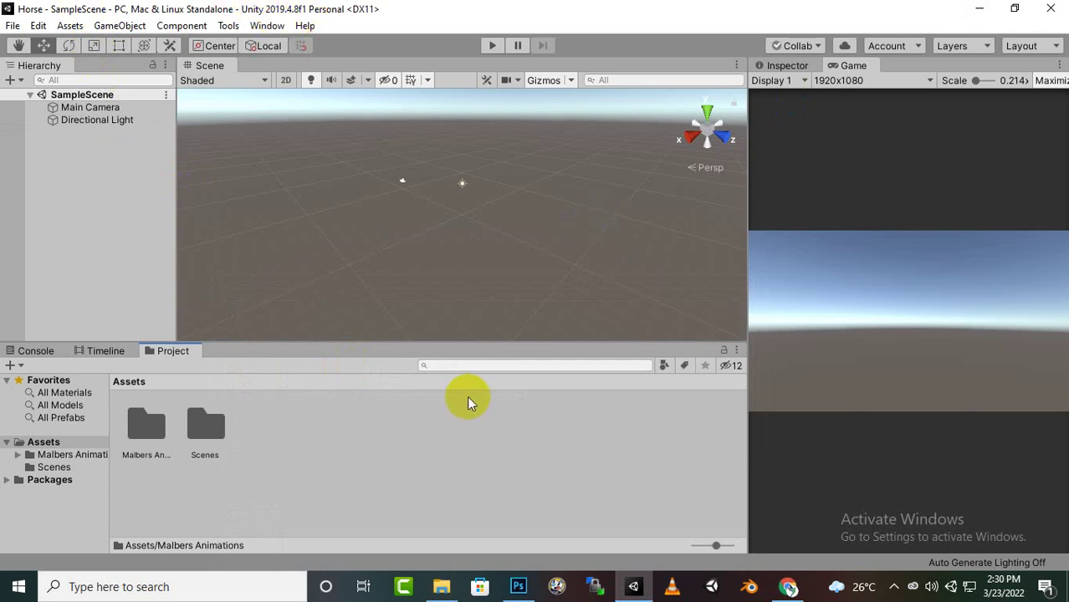
Browse through Malbers Animations and Horse AnimSet Pro to the Horses folder inside 4 - Prefabs.
double_click(144, 424)
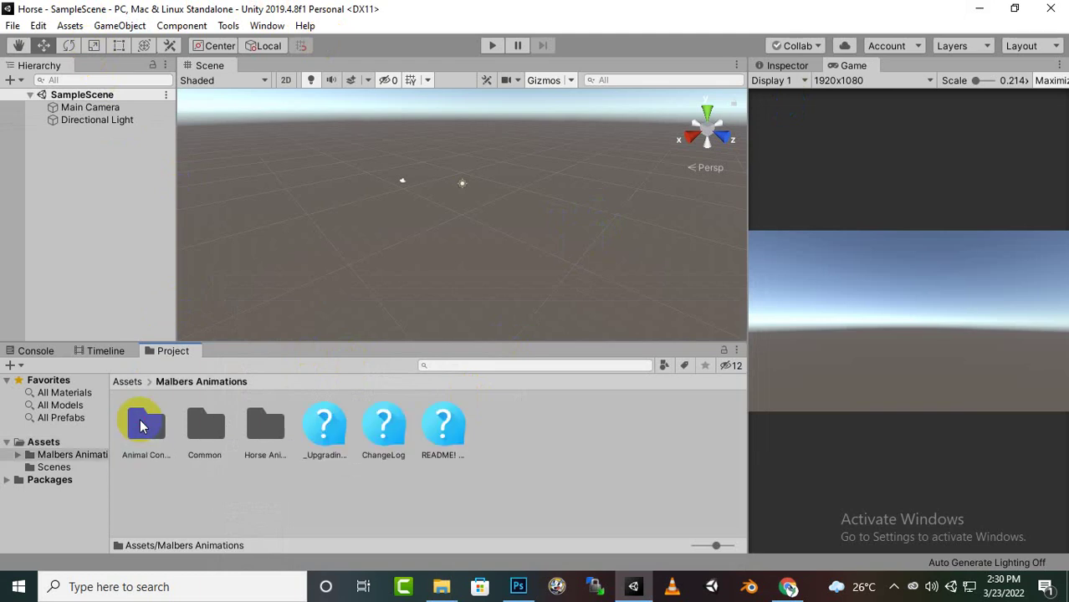
left_click(317, 519)
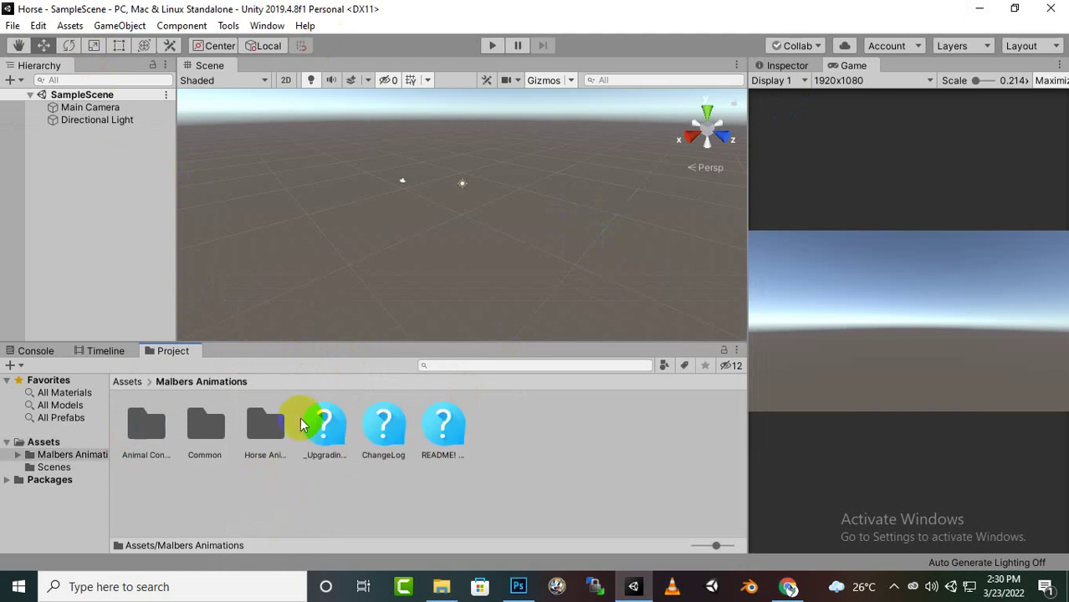
left_click(250, 442)
double_click(250, 442)
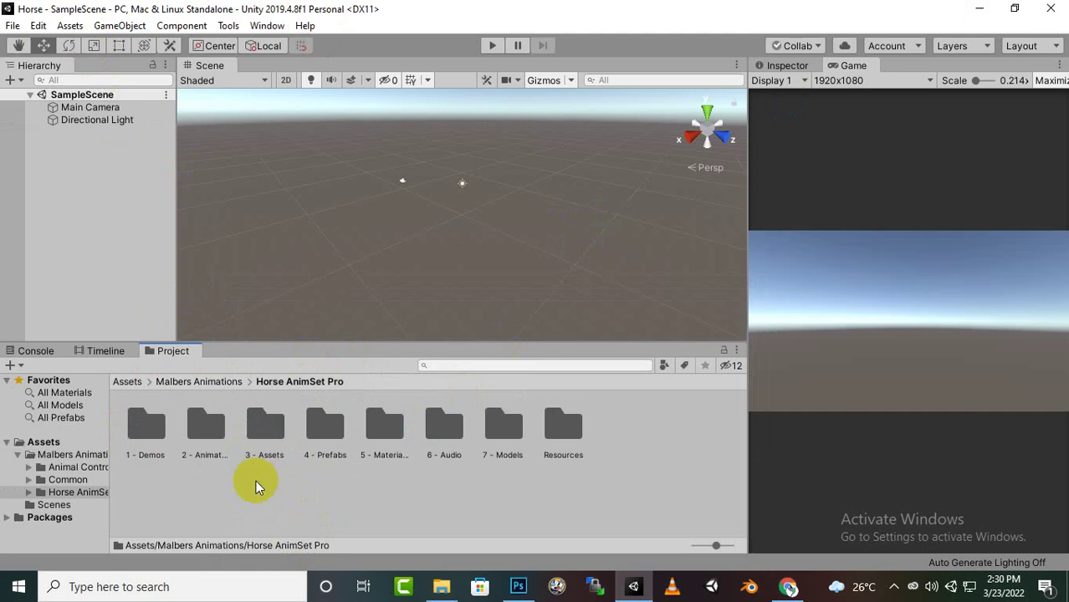
double_click(311, 422)
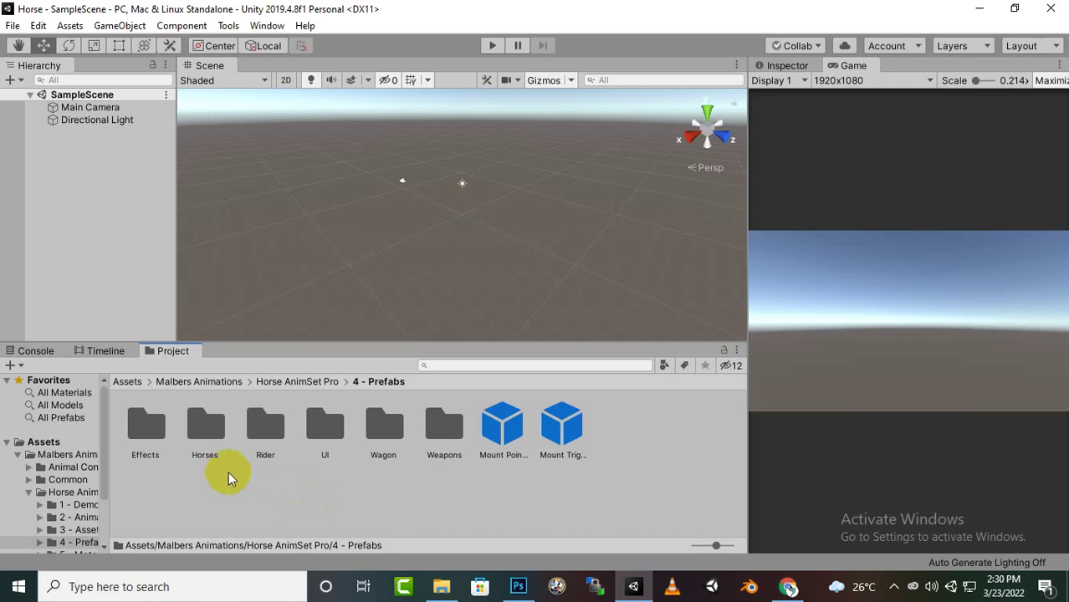
double_click(207, 428)
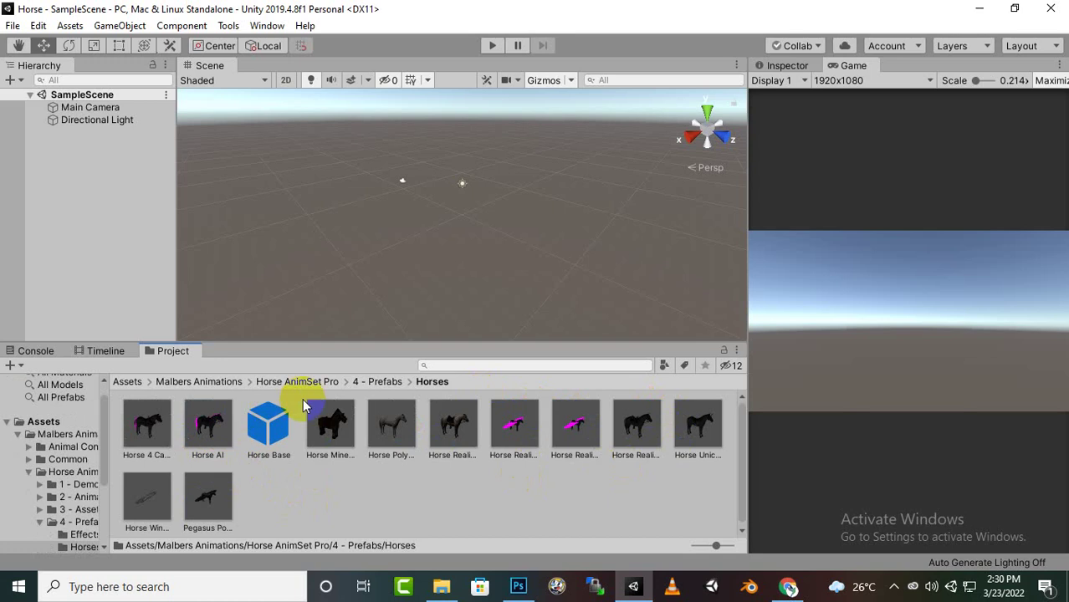
right_click(155, 172)
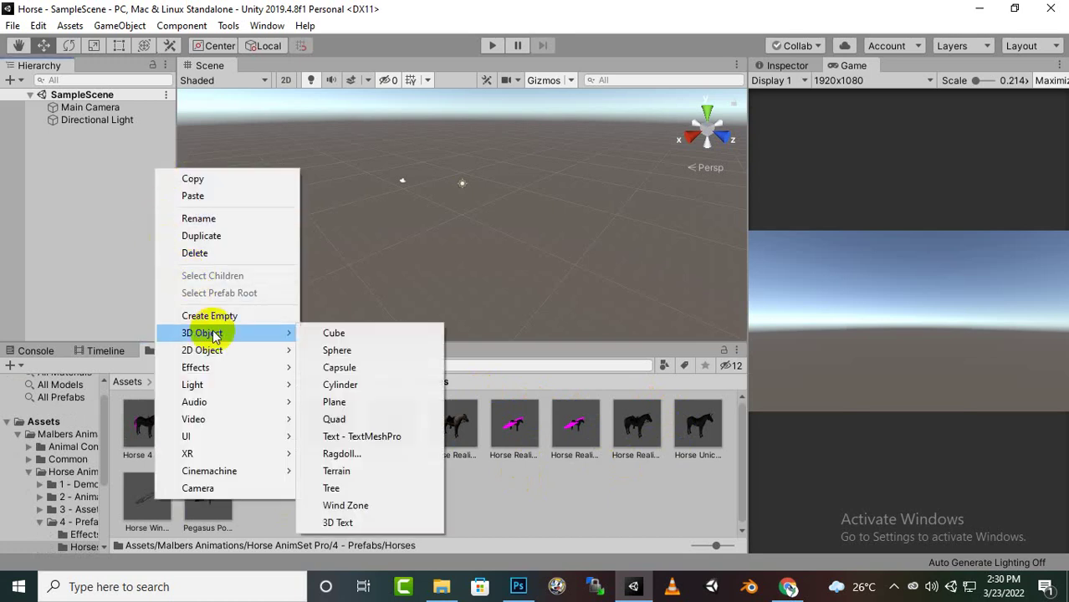
mouse_move(264, 342)
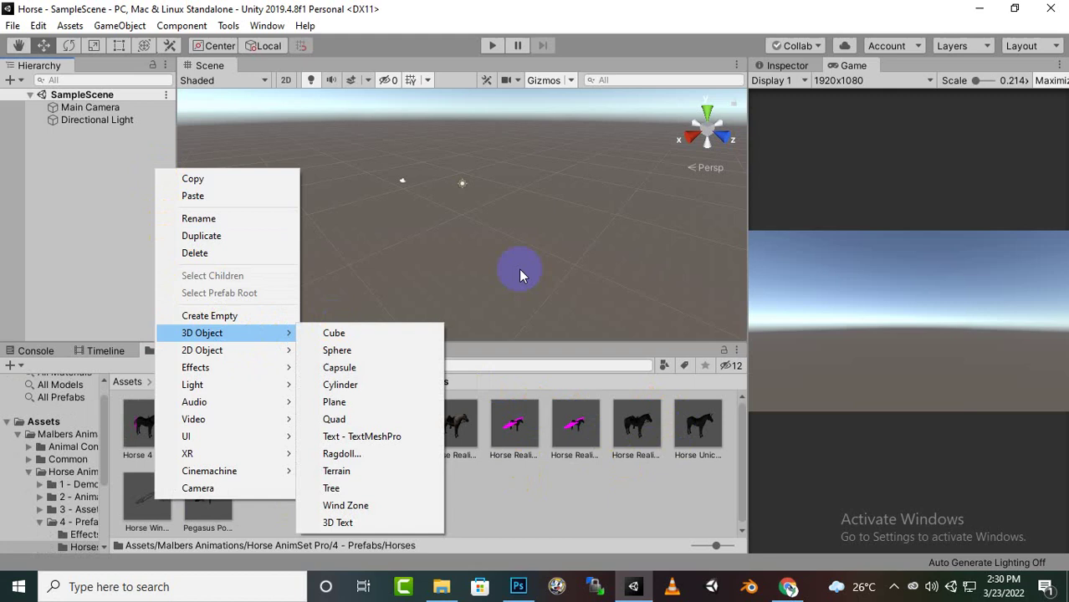
left_click(568, 506)
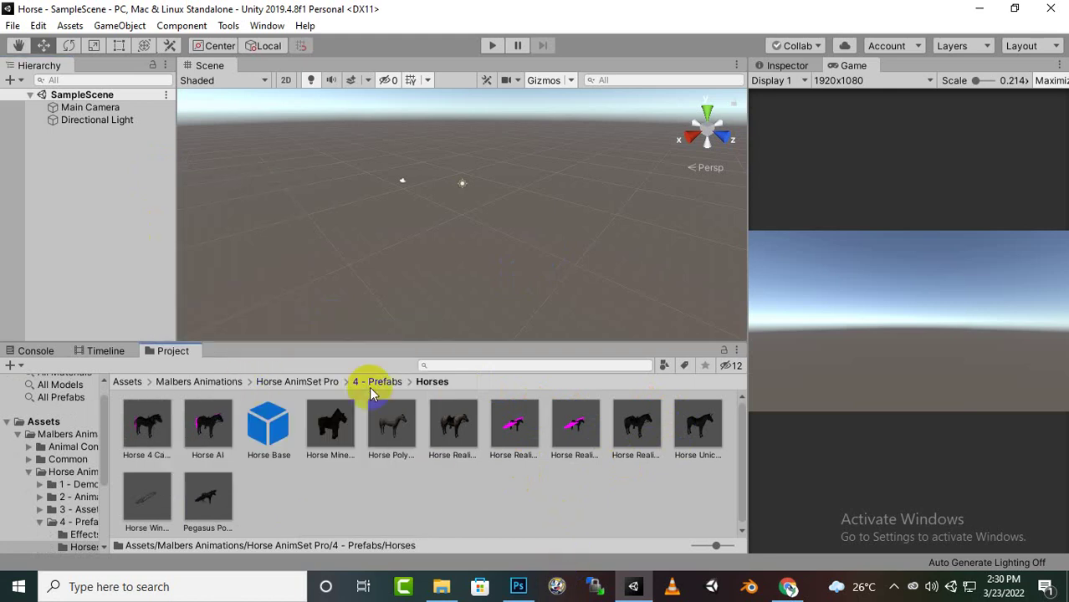
Open Horse AnimSet Pro's 1 - Demos folder and examine its scenes from HAP Horse Only through HAP Riding Combat 4 (Experimental).
left_click(322, 382)
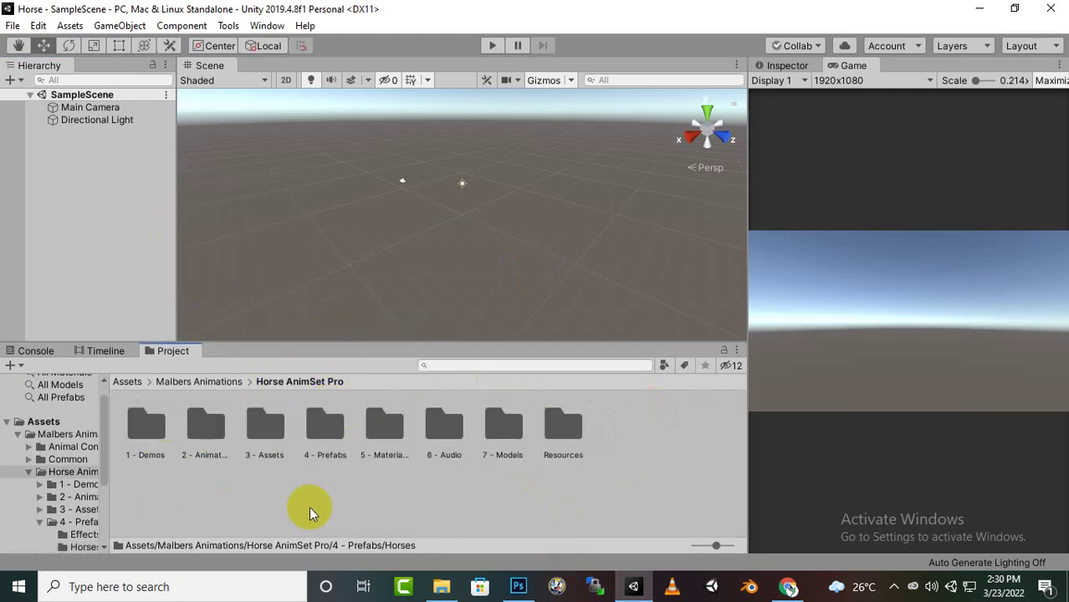
double_click(150, 426)
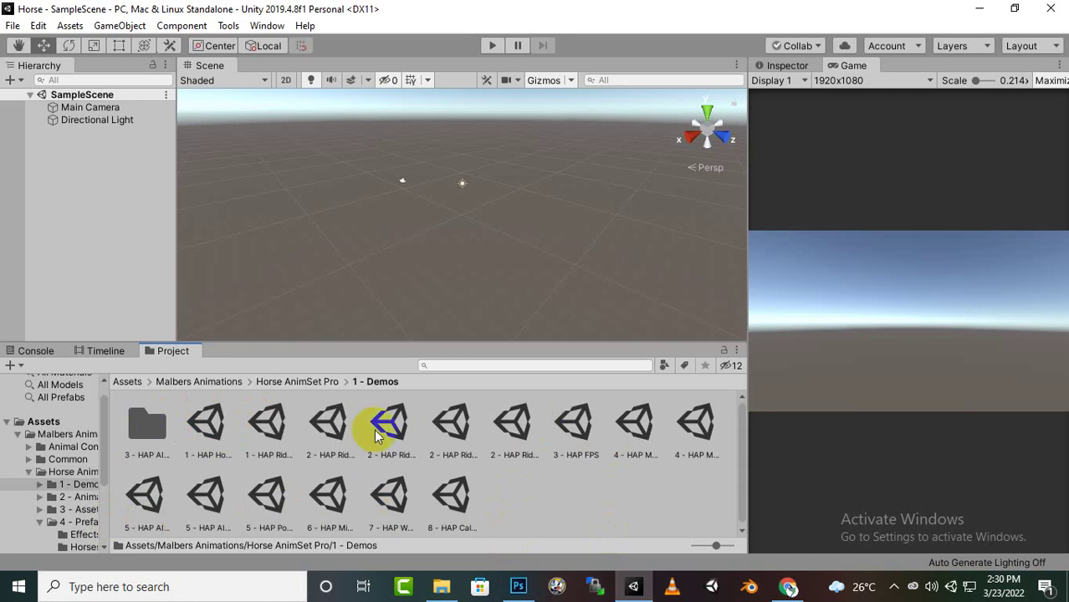
left_click(226, 425)
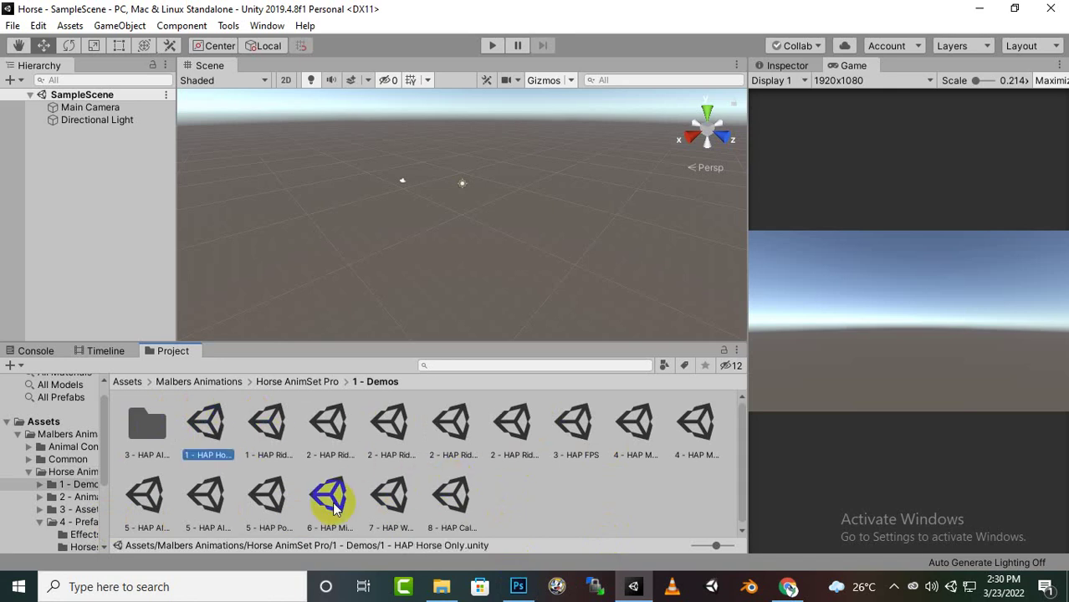
left_click_drag(189, 461, 166, 425)
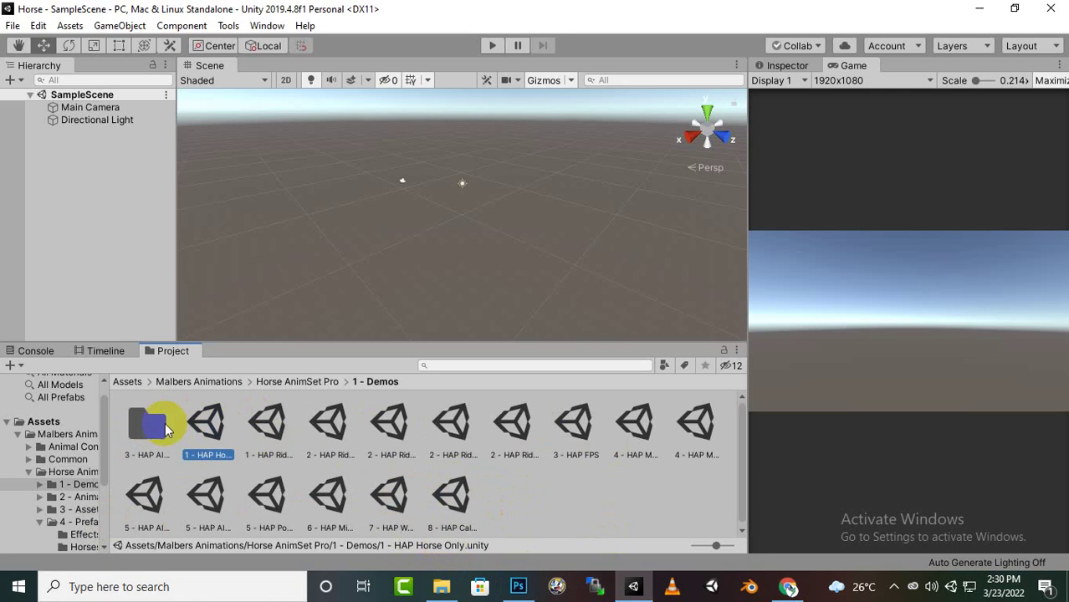
left_click(286, 423)
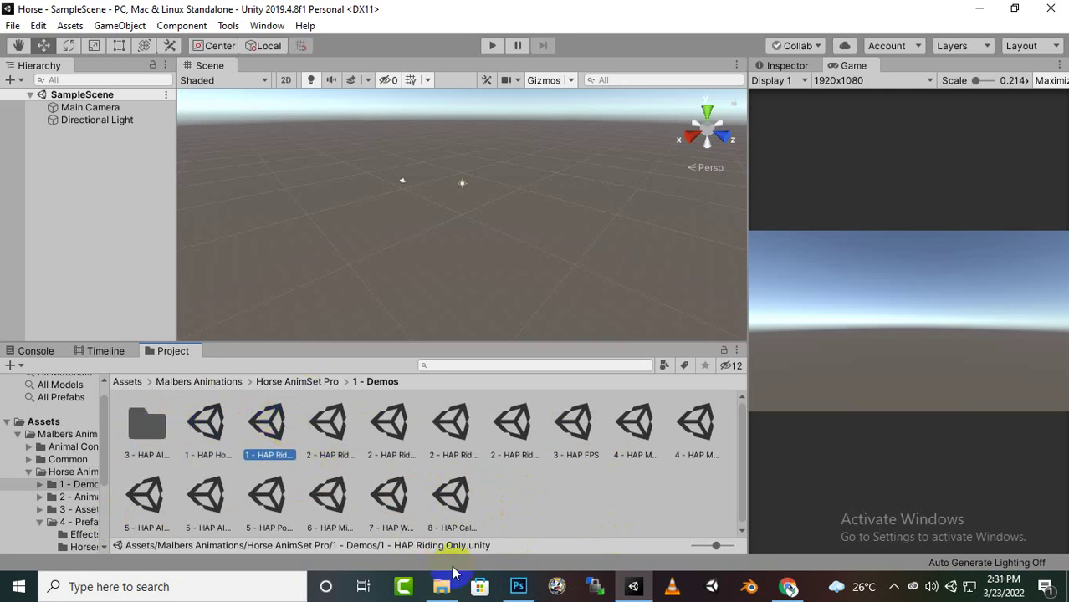
left_click(324, 420)
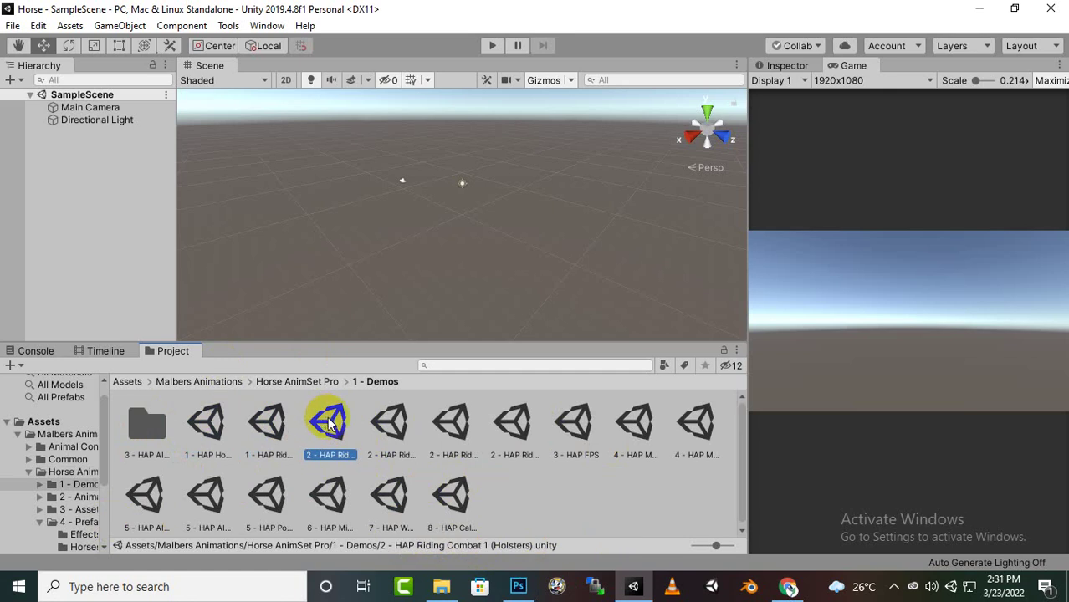
left_click(389, 424)
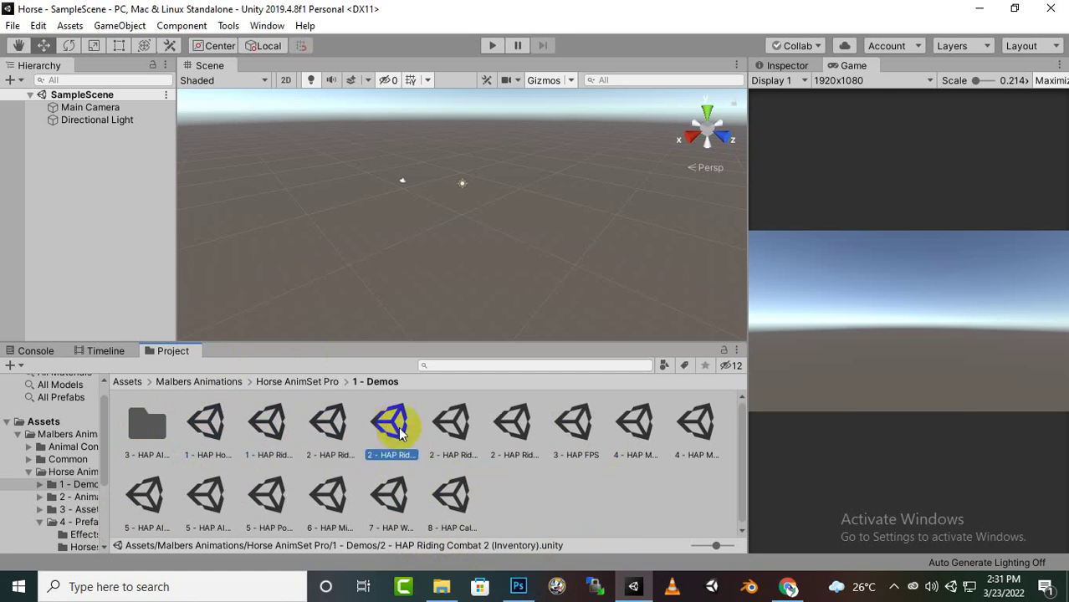
left_click(455, 426)
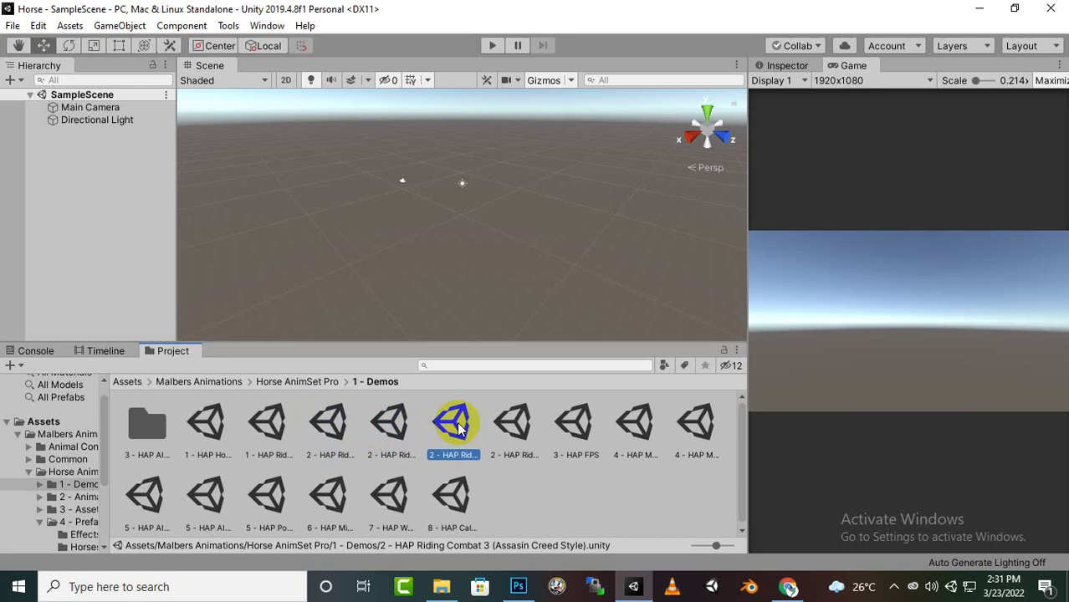
left_click(525, 428)
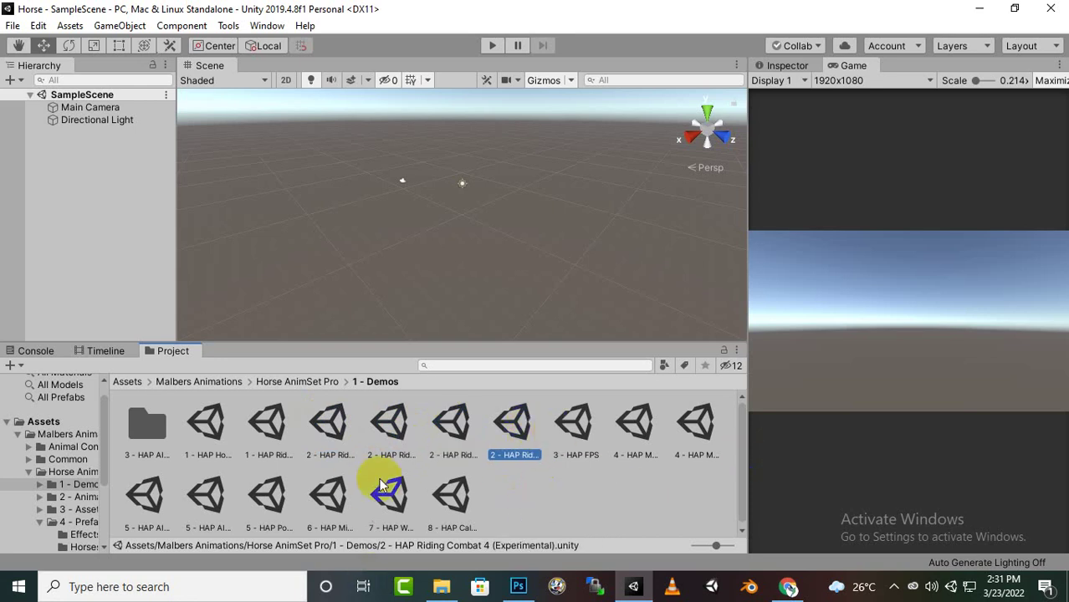
Open the demo scene 2 - HAP Riding Combat 3 (Assasin Creed Style) and examine its horses and rider in the Scene view.
left_click(453, 425)
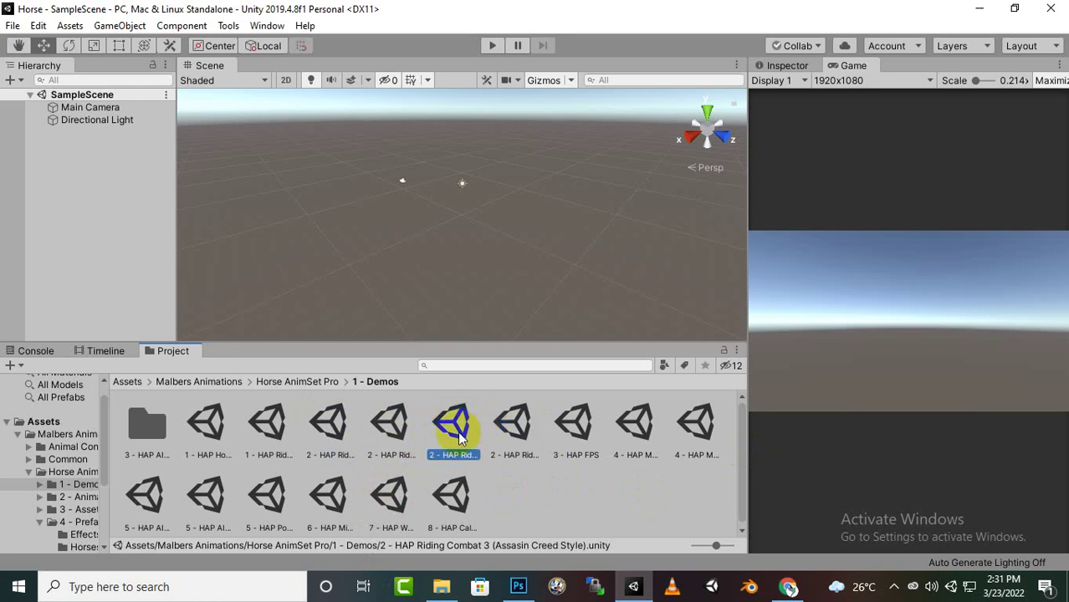
double_click(455, 444)
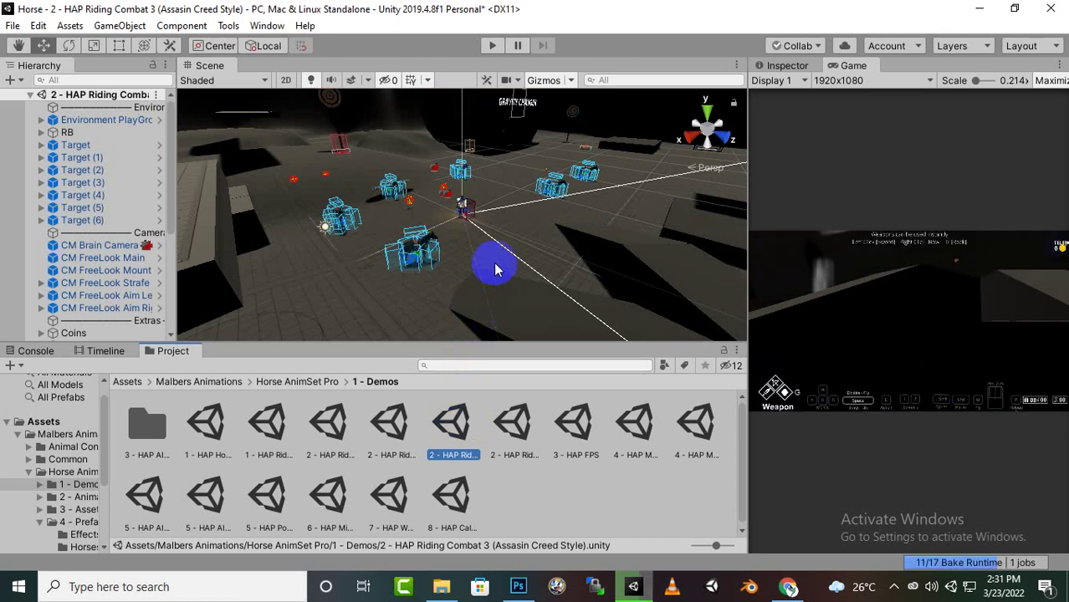
scroll(474, 231, "up", 3)
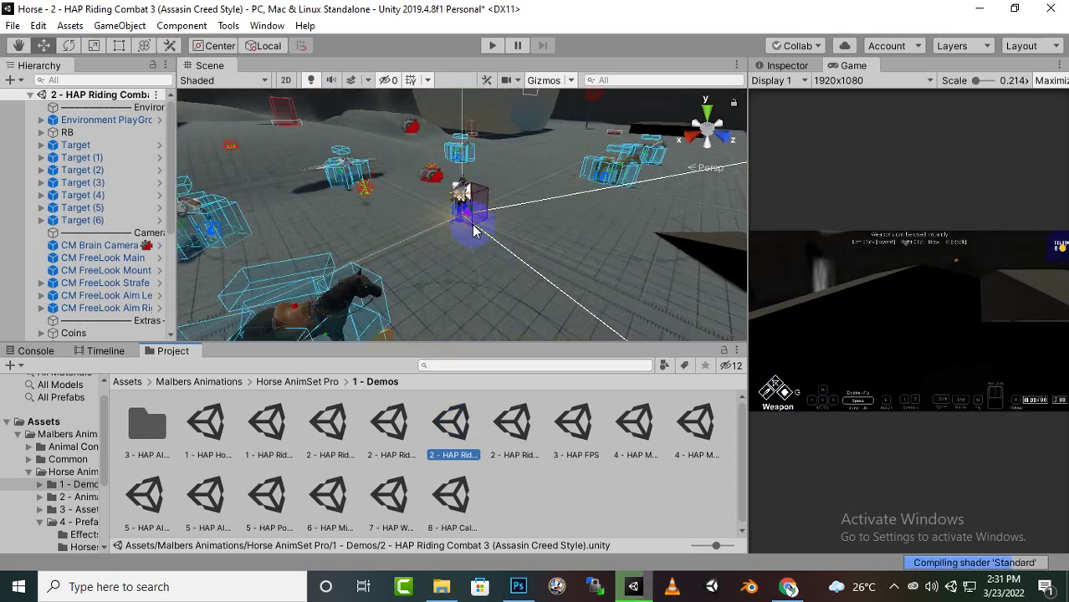
scroll(486, 231, "up", 2)
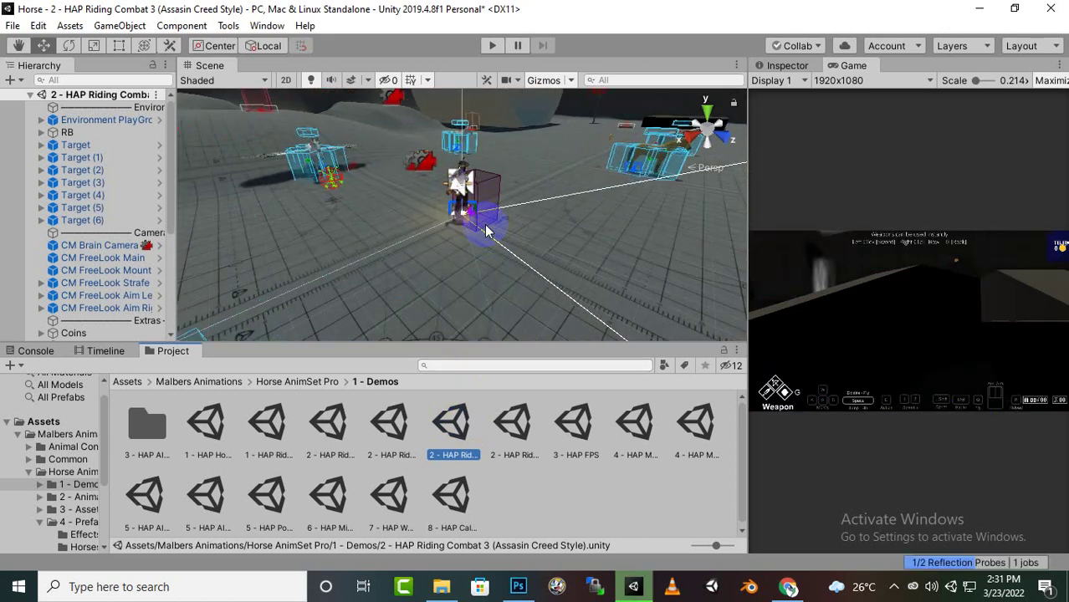
scroll(488, 231, "down", 4)
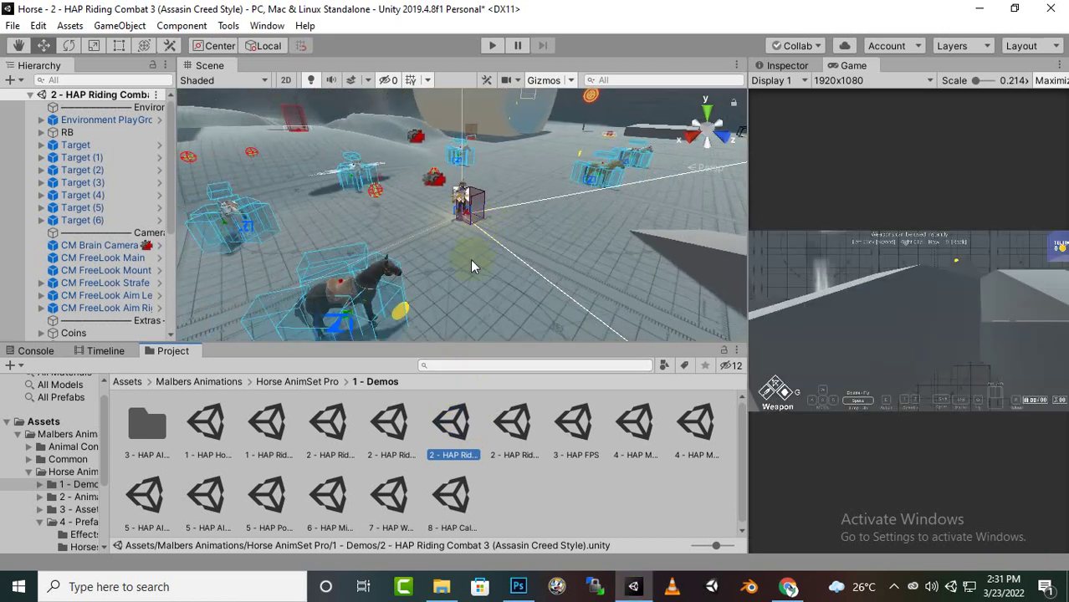
middle_click_drag(470, 260, 504, 228)
scroll(427, 267, "up", 3)
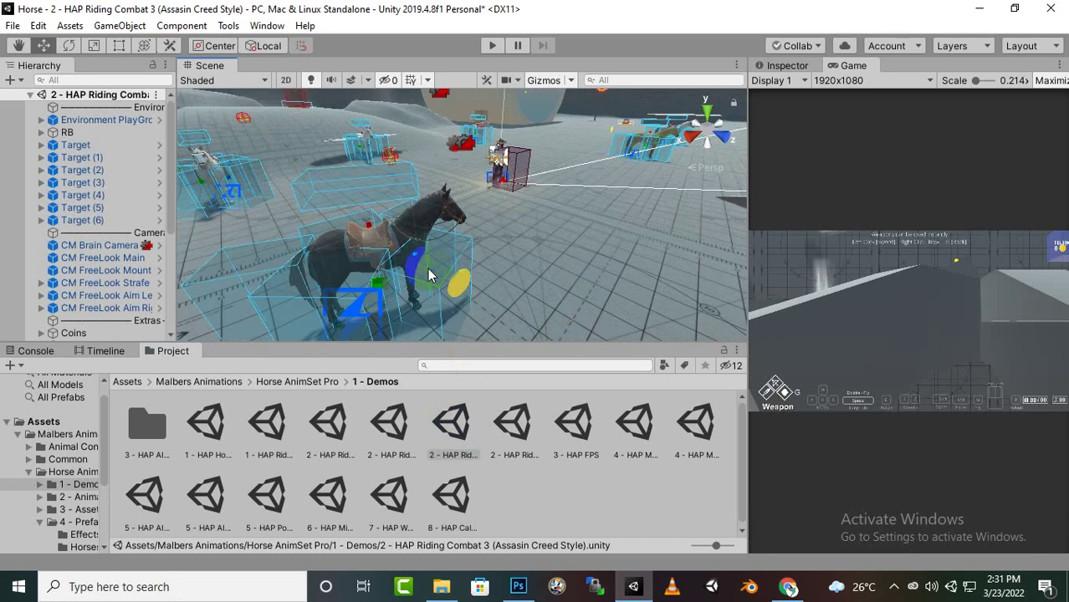
scroll(427, 267, "down", 2)
right_click_drag(513, 227, 667, 251)
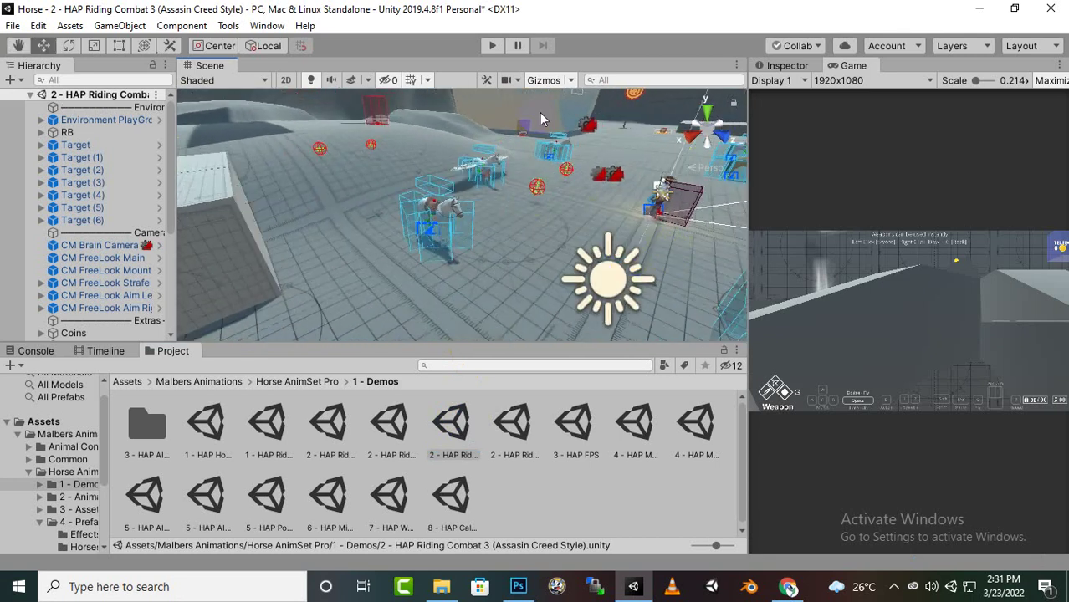
Play the scene, walk the cowboy character over to the saddled dark horse and mount it.
left_click(489, 47)
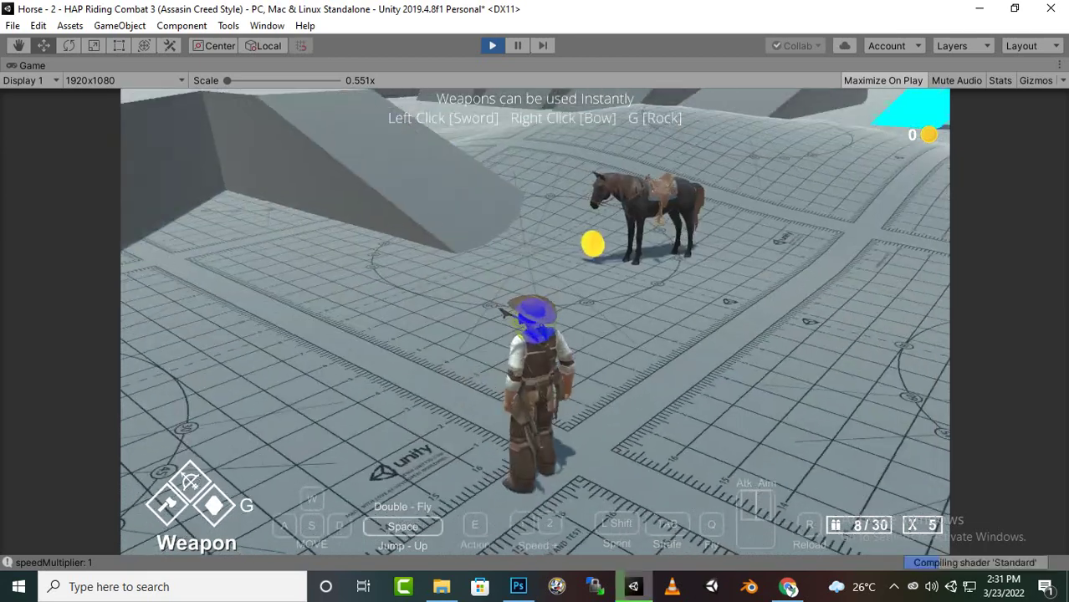
key("w")
key("s")
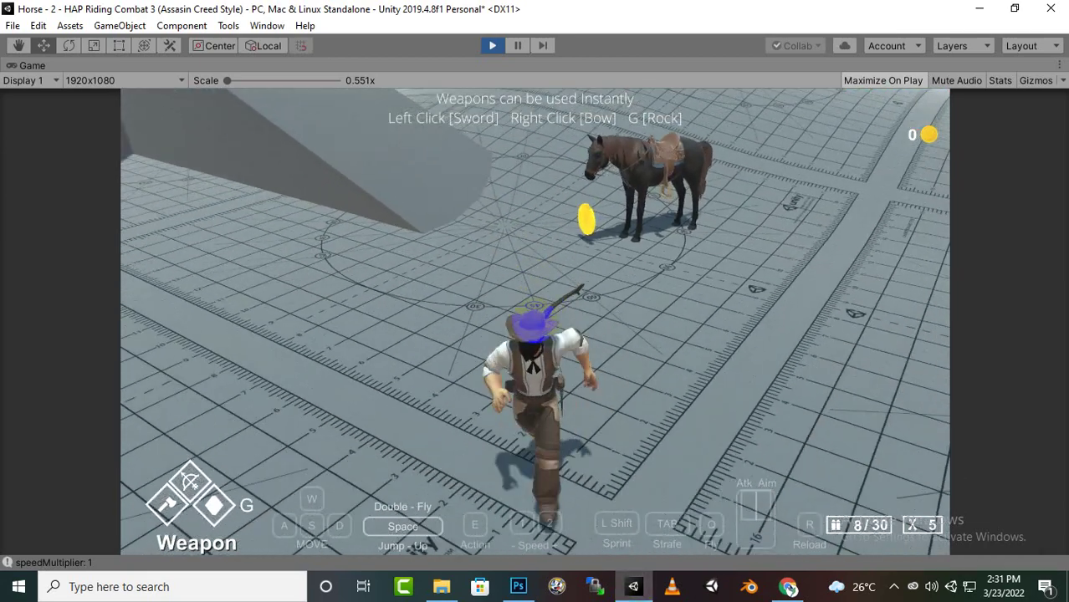
key("a")
key("d")
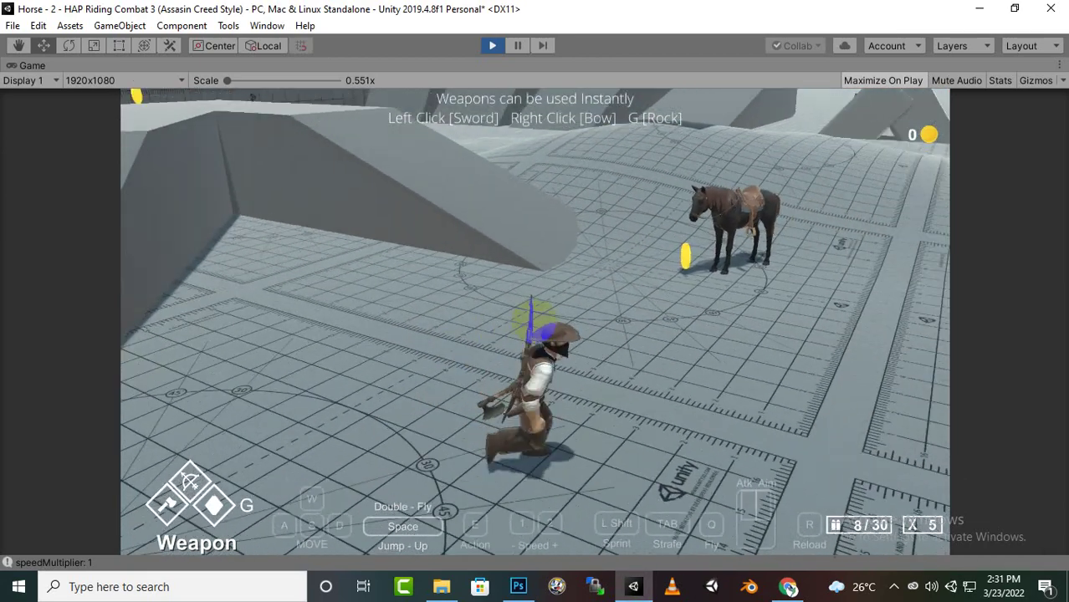
key("w")
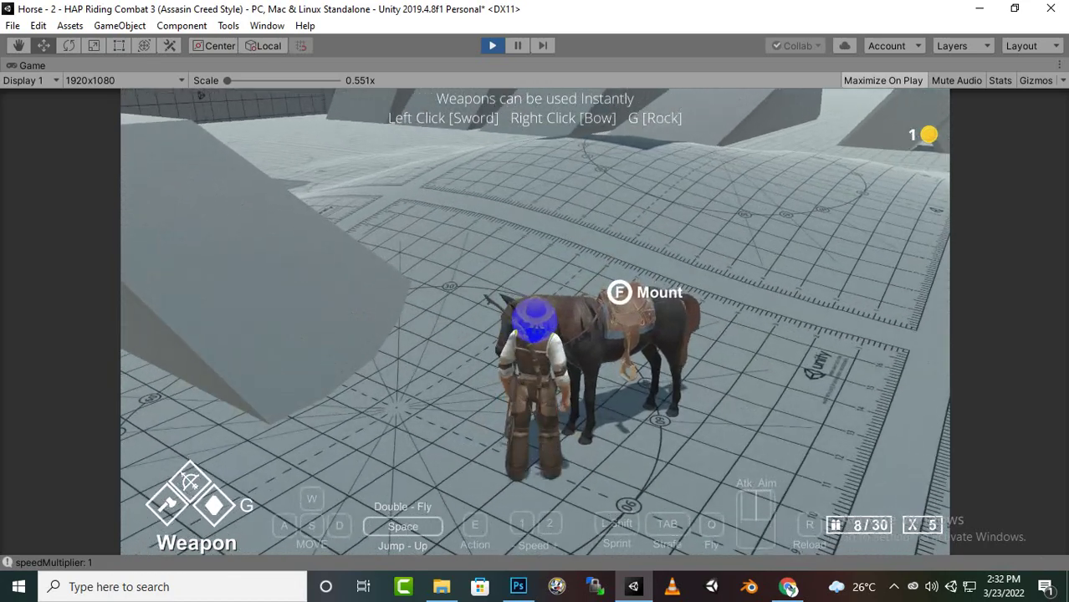
key("s")
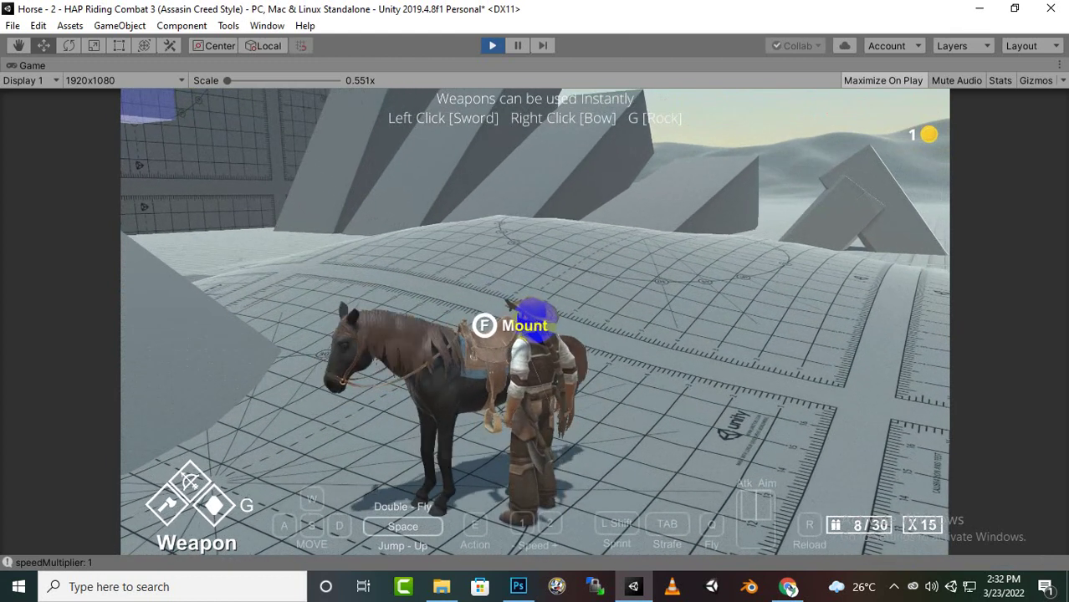
key("f")
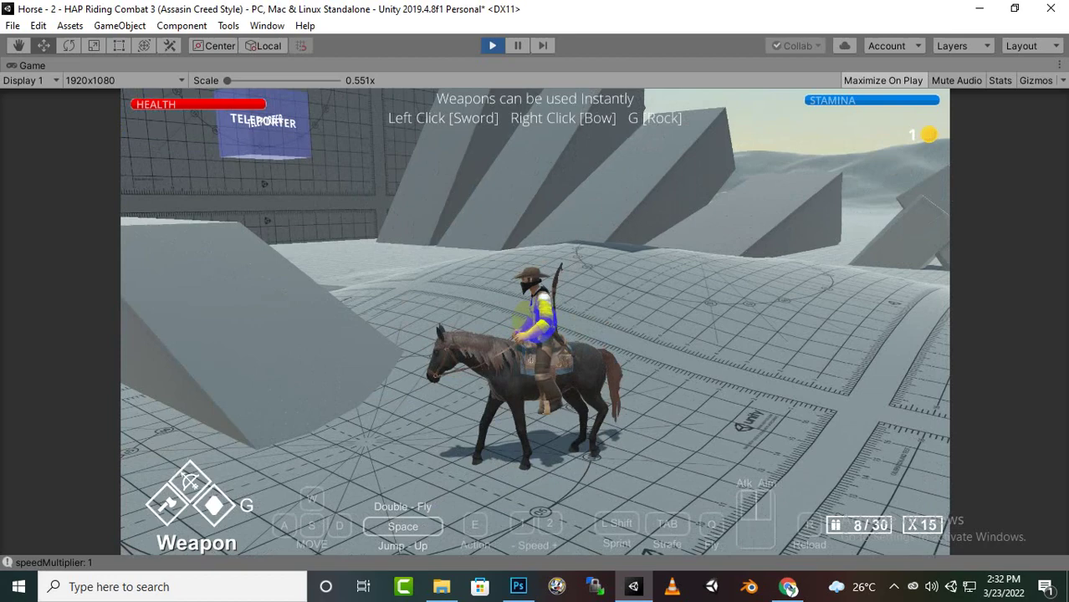
Turn the mounted horse around and ride it across the open grid terrain towards the hills to test its movement.
key("d")
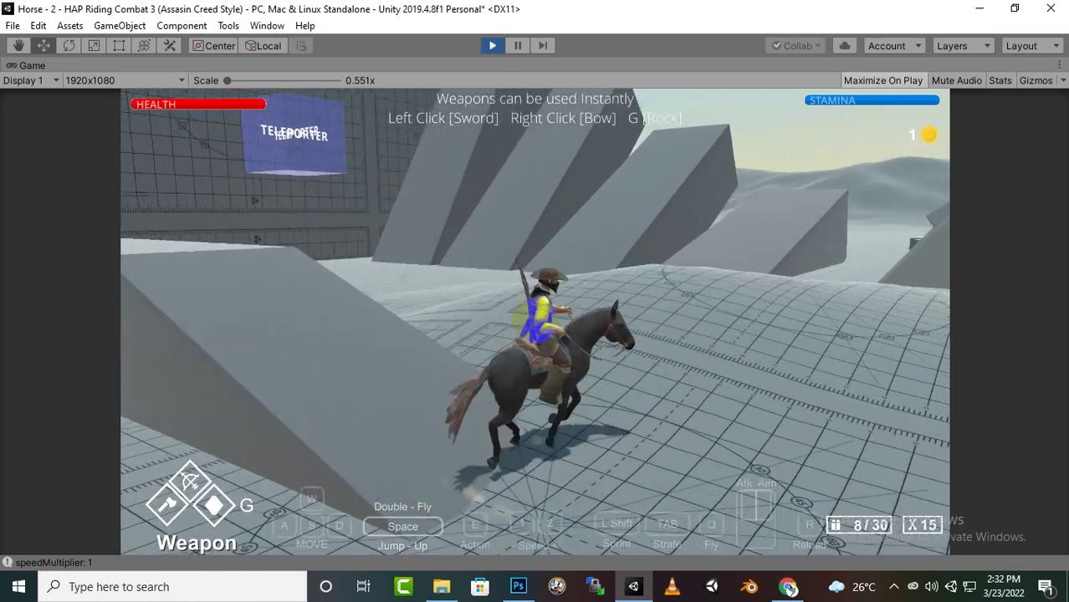
key("w")
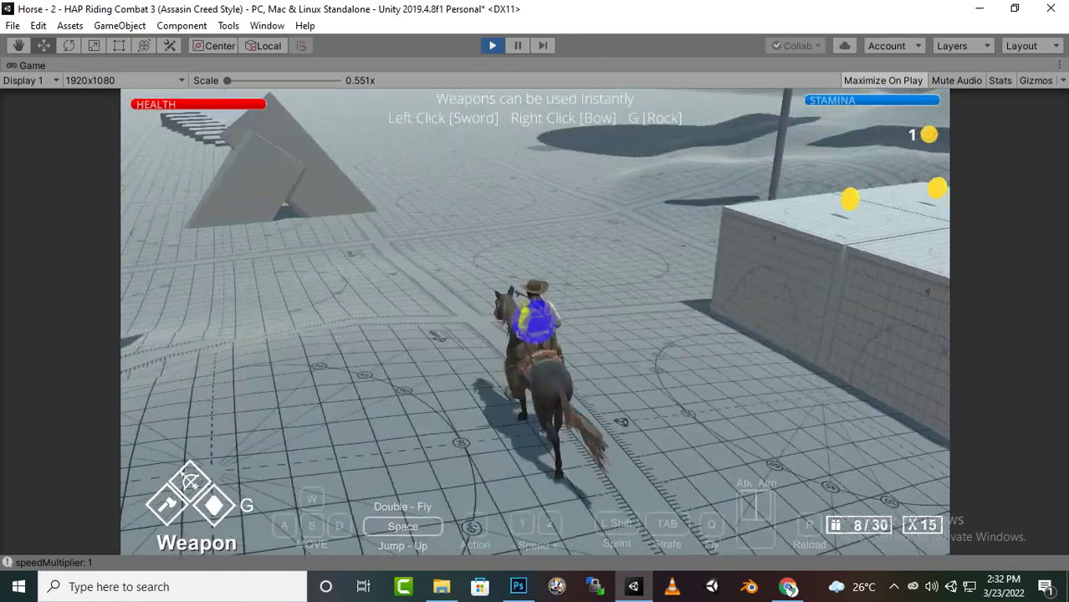
key("w")
key("1")
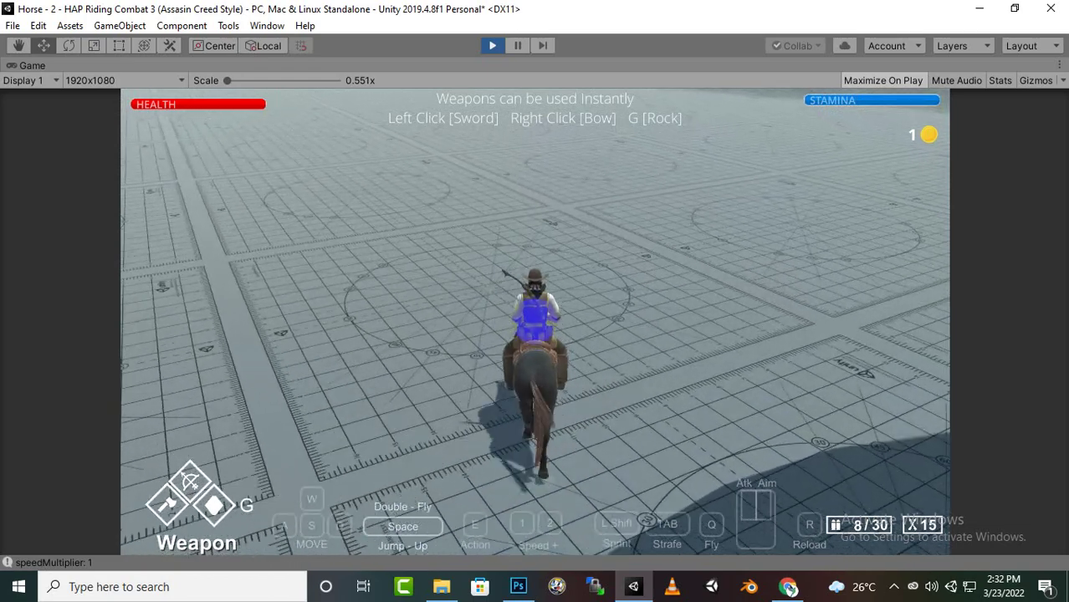
key("w")
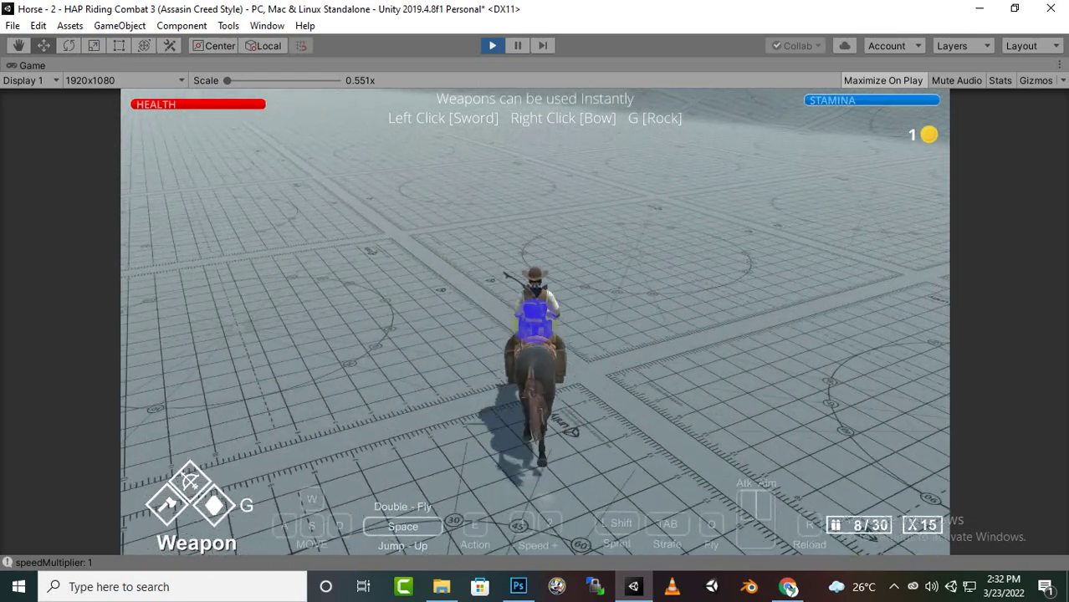
key("w")
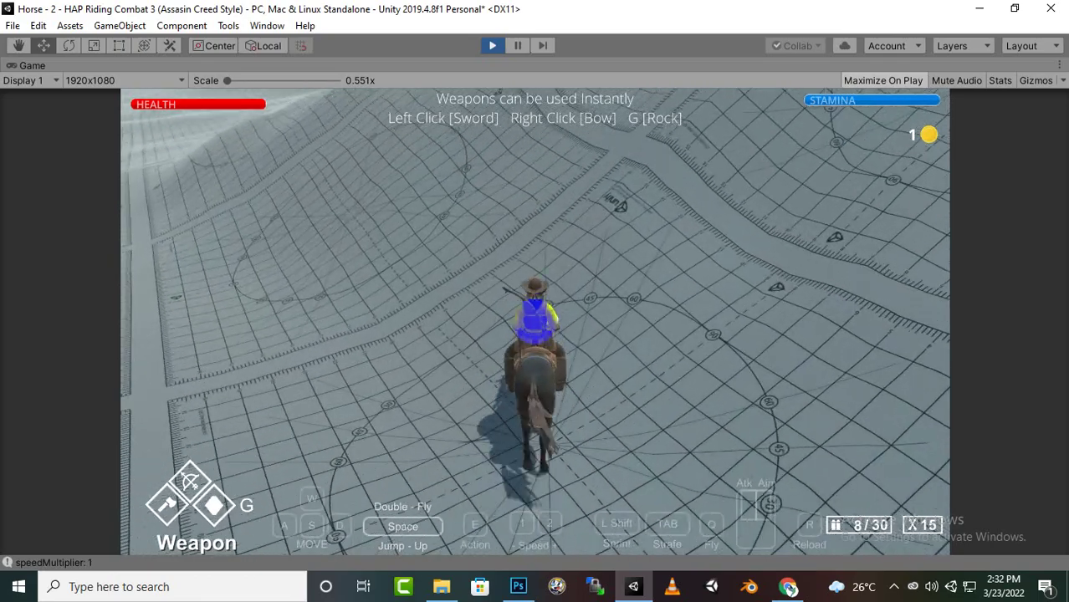
key("w")
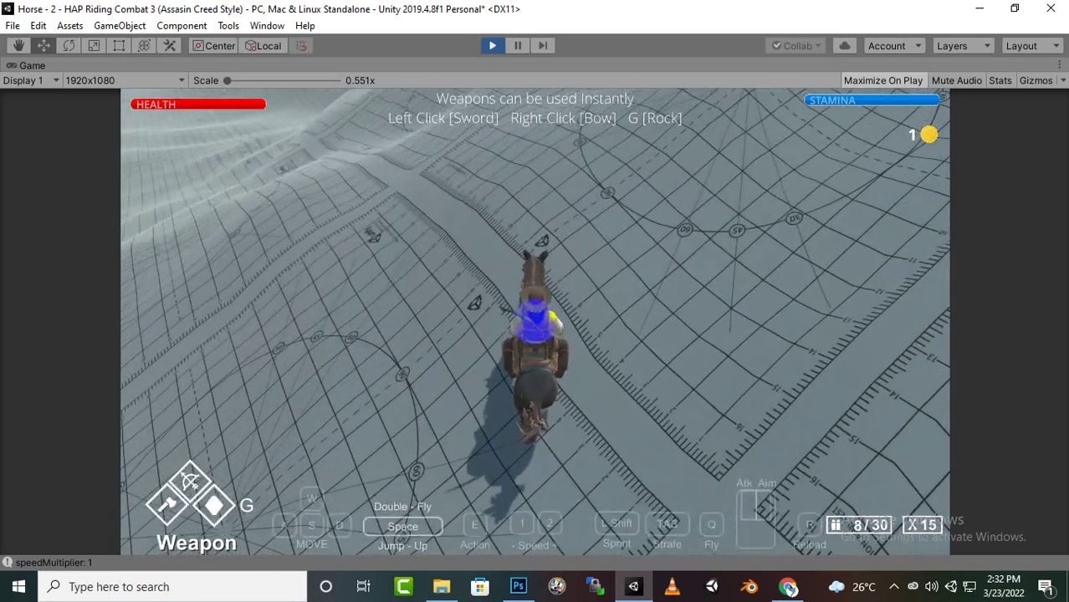
key("w")
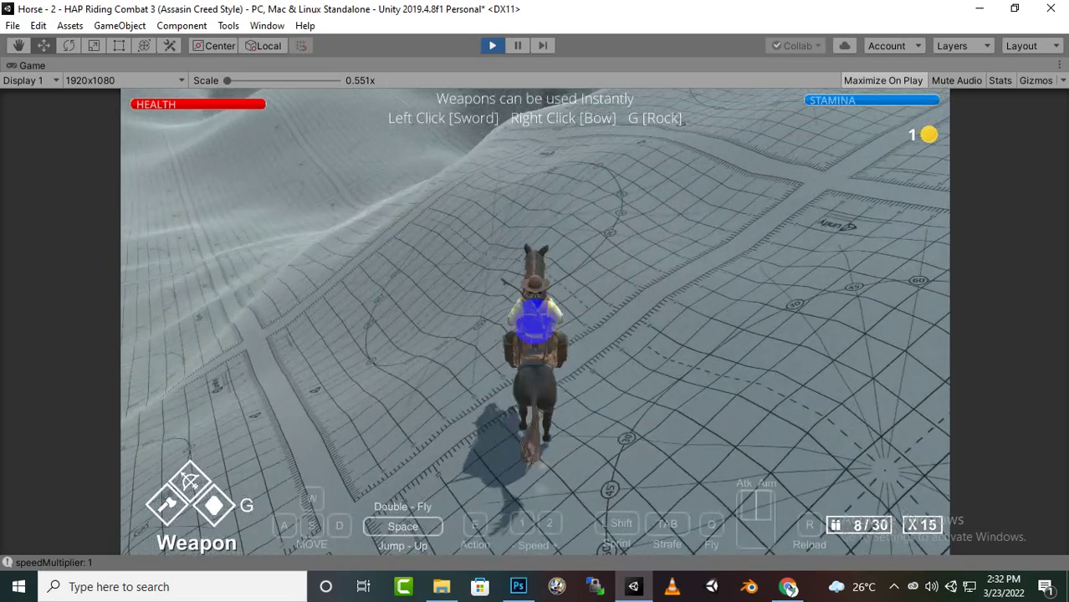
Test steering the horse in both directions on the hilly terrain, then exit play mode.
key("a")
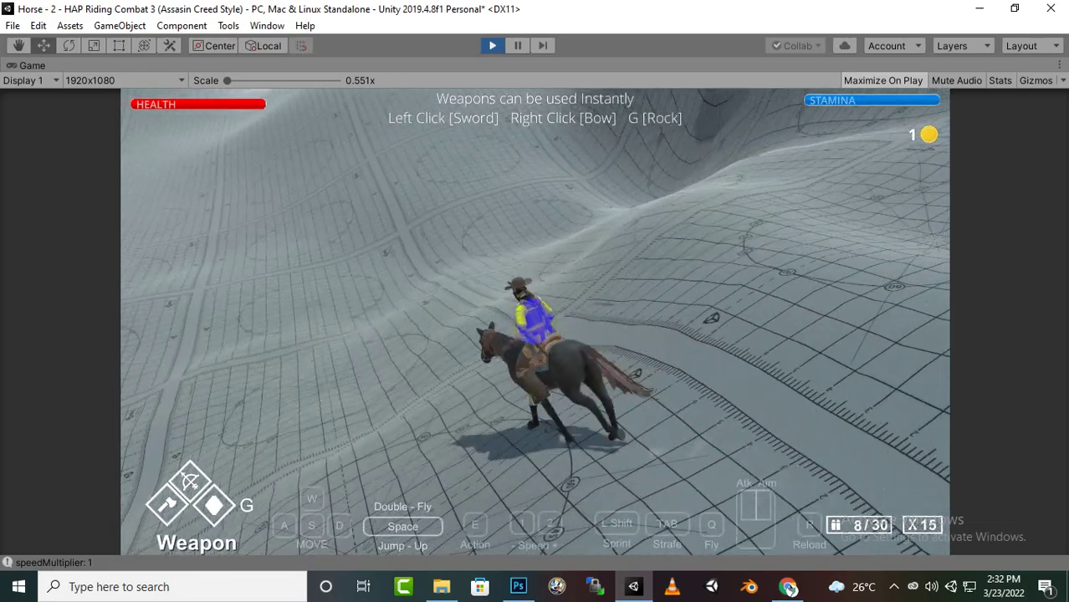
key("d")
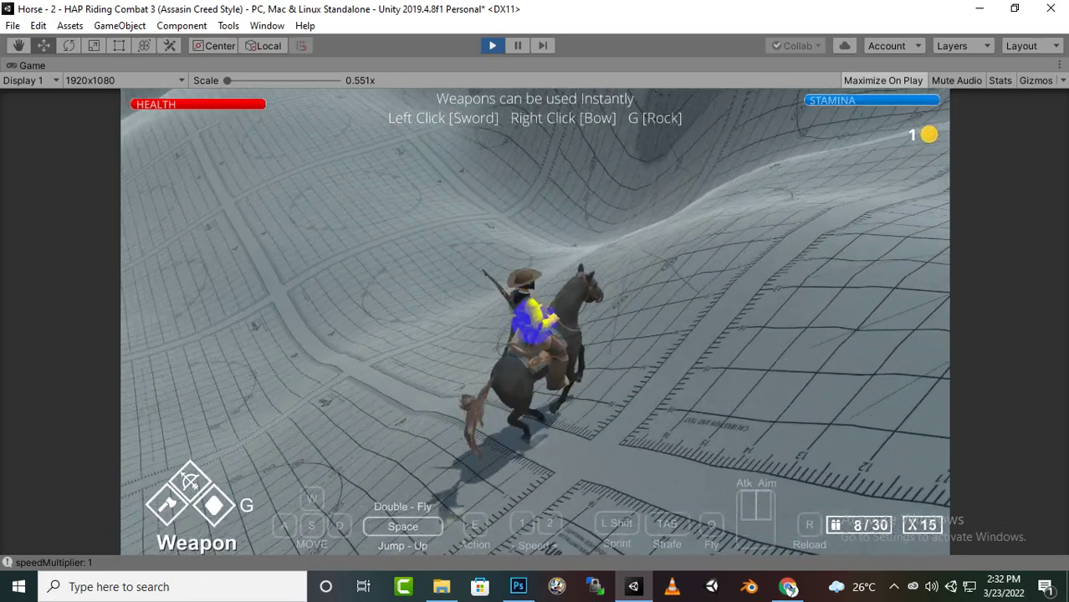
key("a")
key("w")
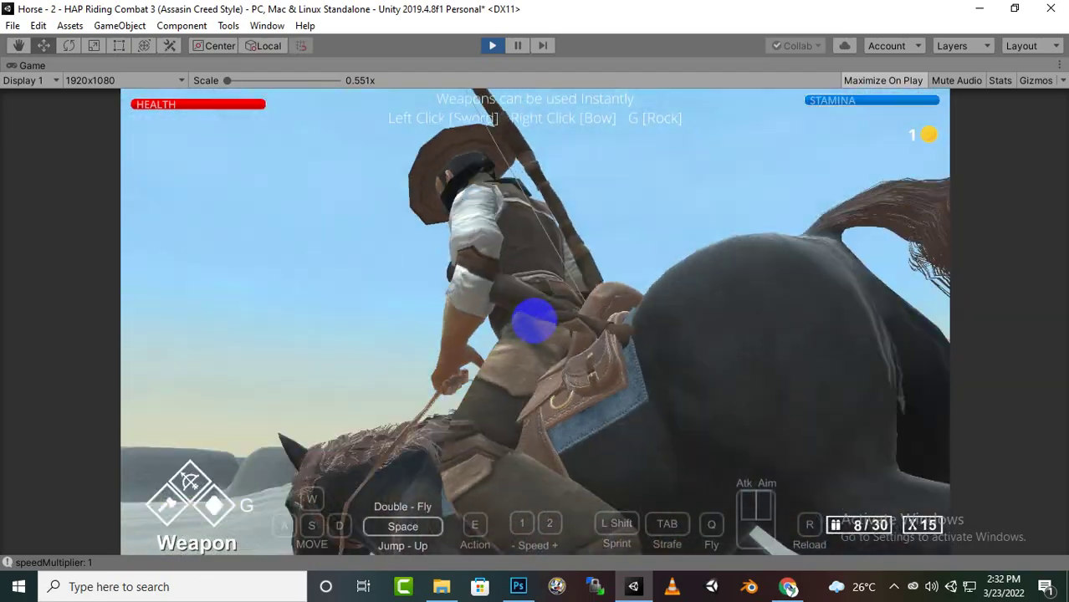
key("d")
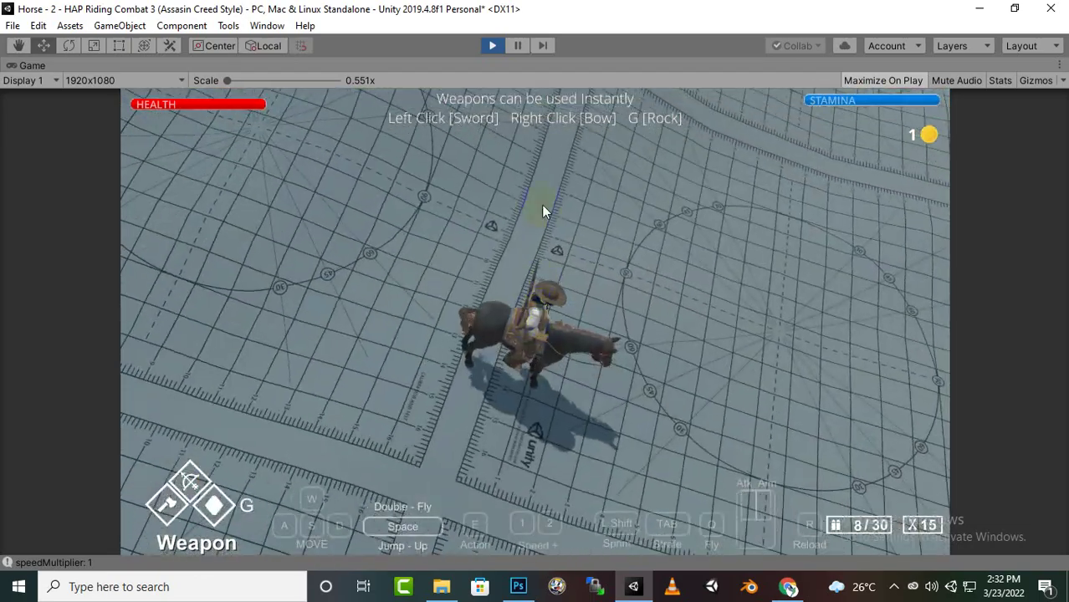
left_click(489, 46)
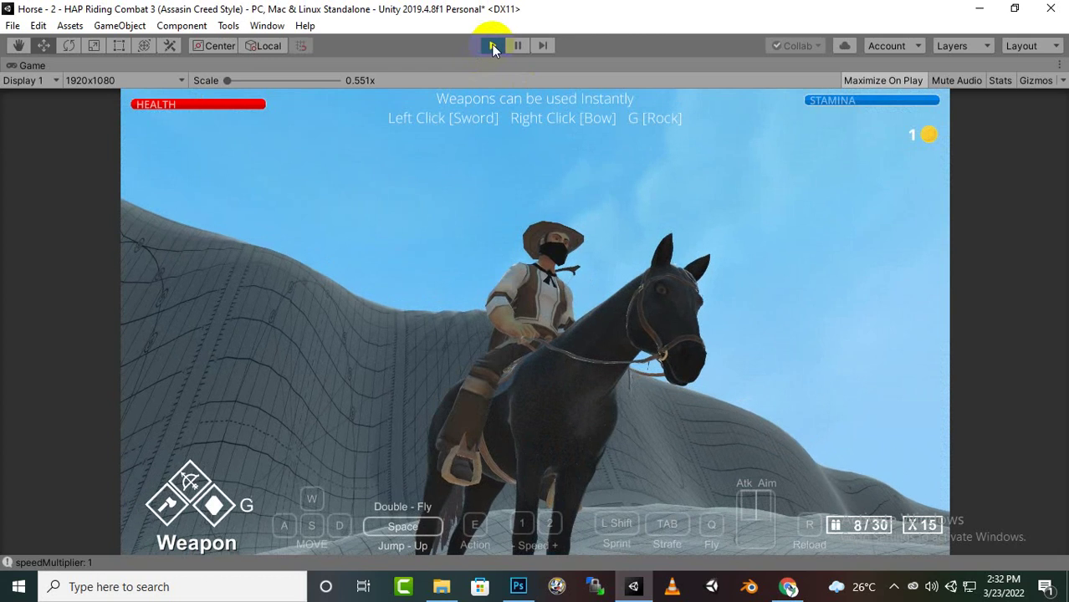
left_click(503, 118)
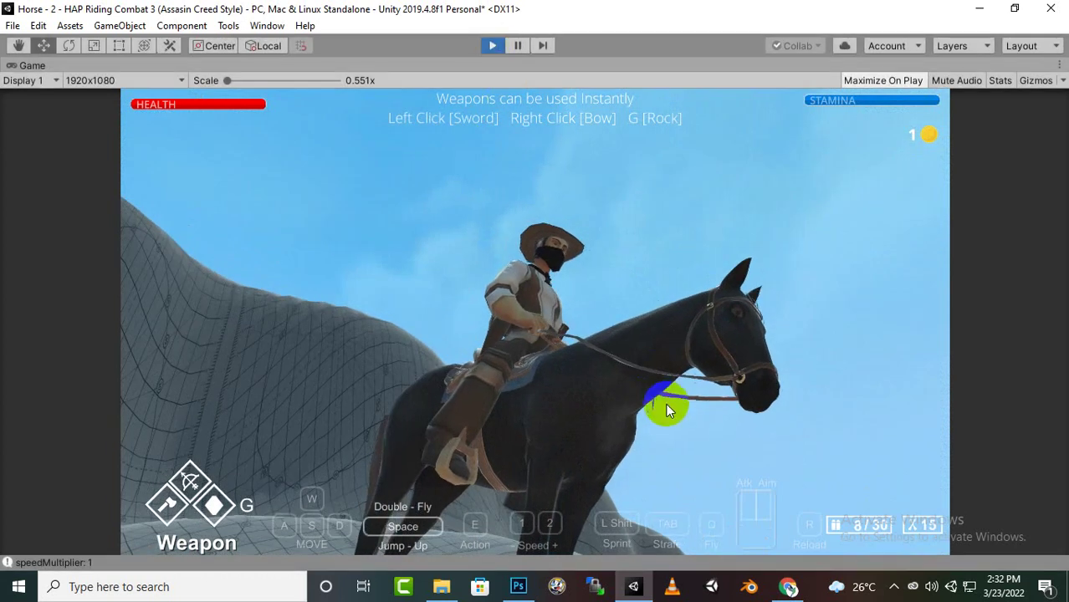
key("ctrl+p")
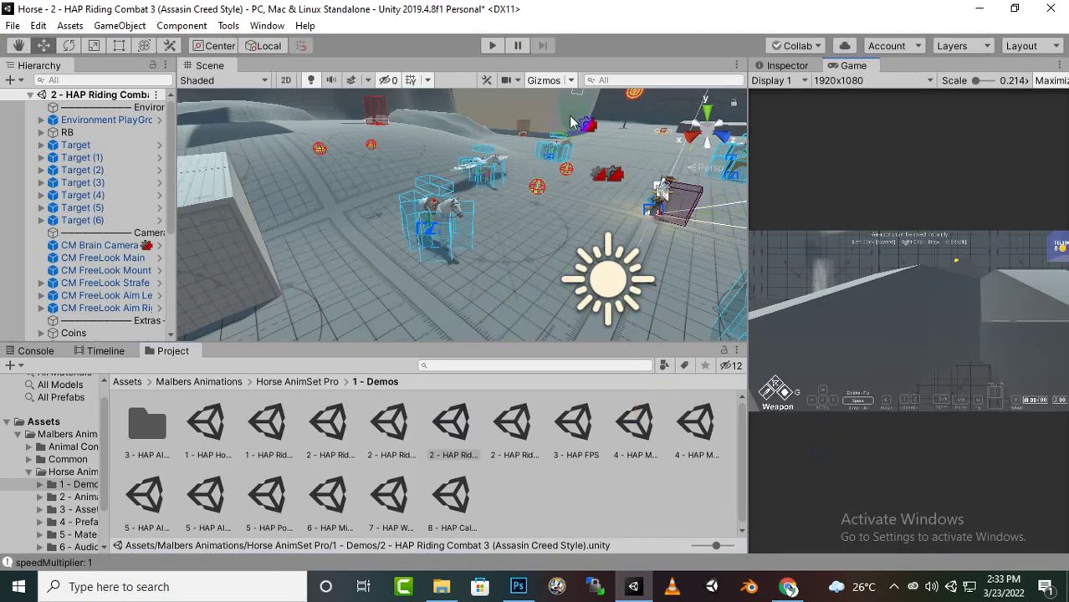
Return the project browser to the root Assets folder and look over the horses in the scene.
left_click(429, 236)
left_click(129, 381)
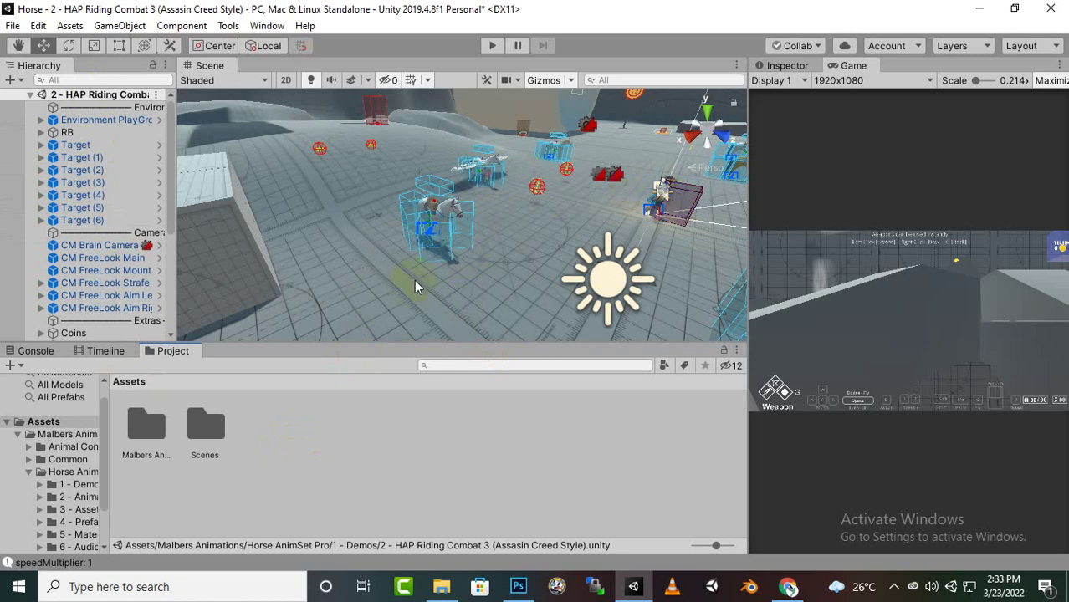
scroll(443, 200, "up", 2)
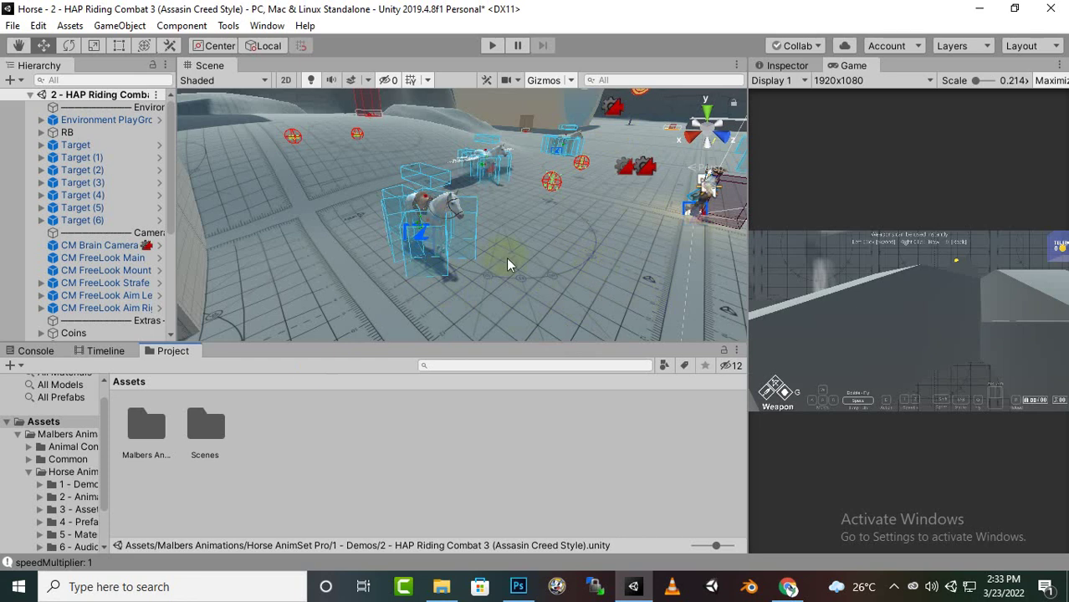
scroll(514, 244, "down", 3)
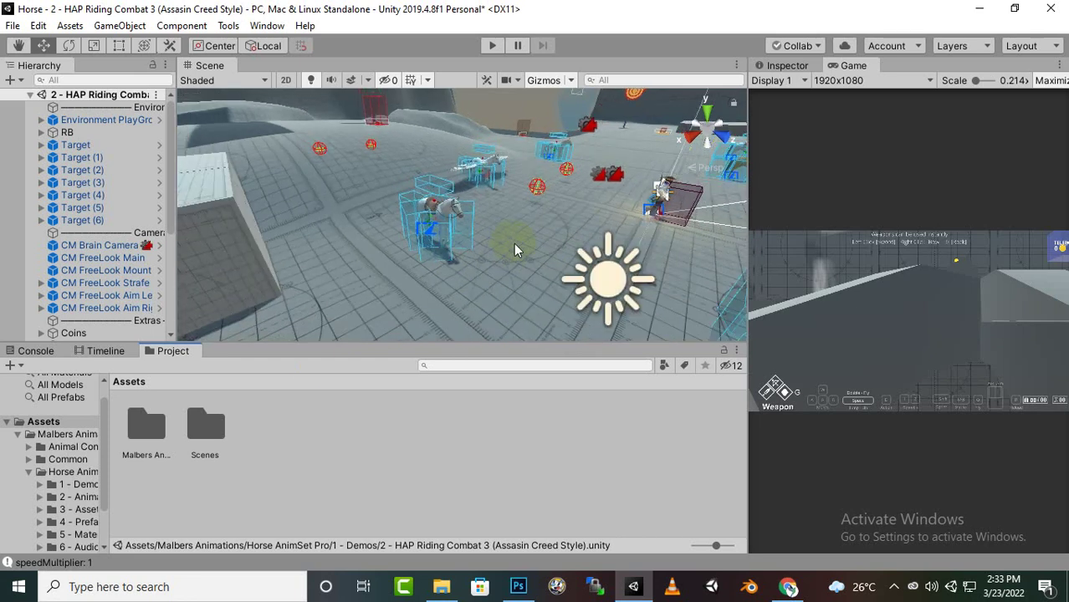
mouse_move(542, 249)
middle_mouse_down()
mouse_move(426, 254)
mouse_move(533, 251)
middle_mouse_up()
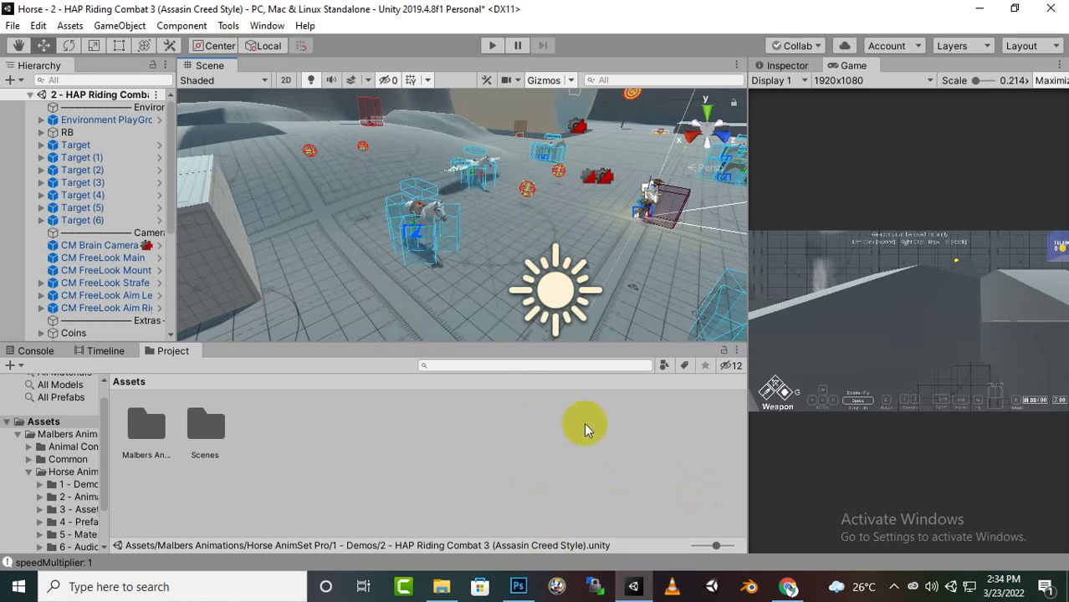
Switch to Chrome, check the YouTube video "How to setup horse riding system with horse animset pro and invector unity 3d", and return to Unity.
left_click(788, 587)
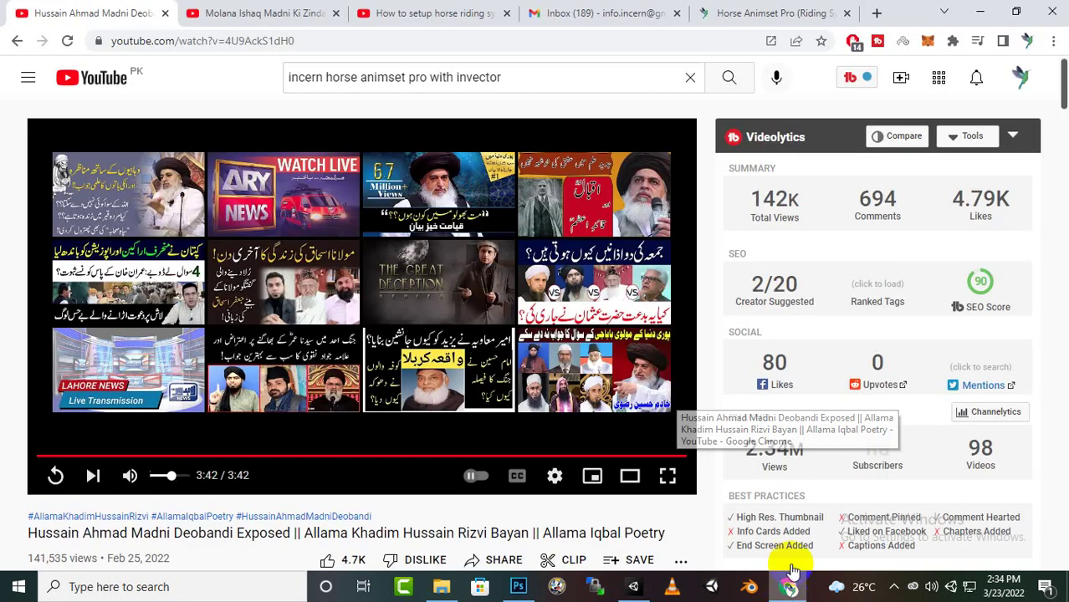
left_click(394, 10)
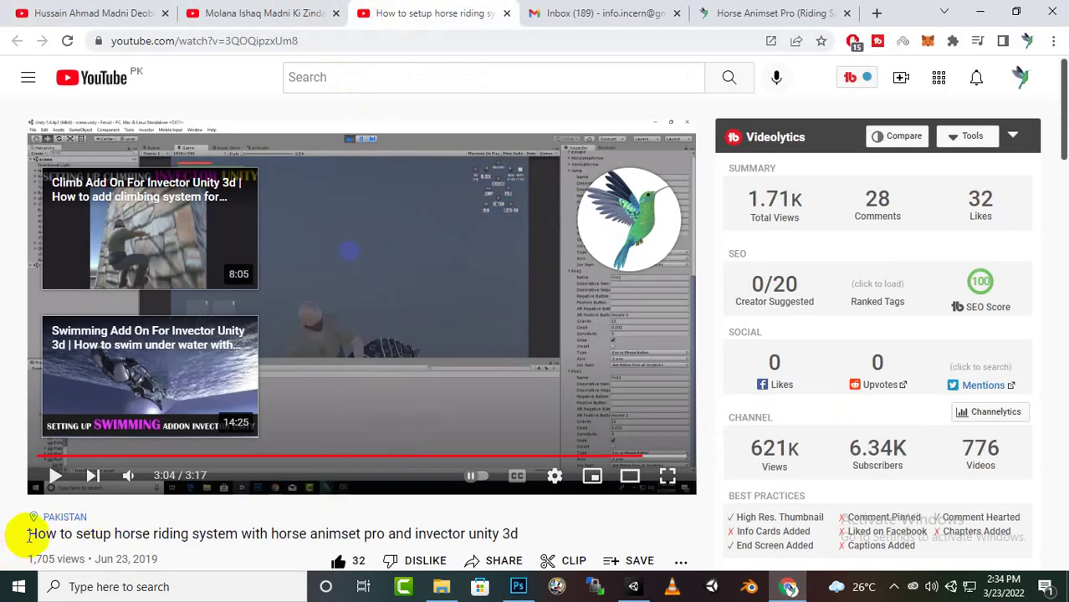
left_click_drag(152, 534, 518, 529)
left_click(517, 530)
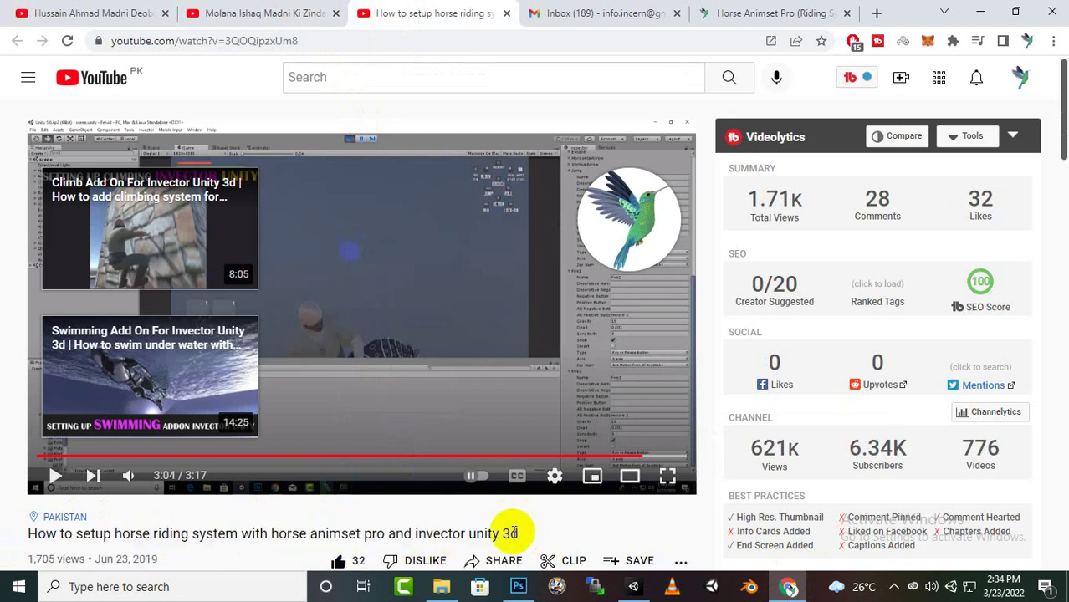
left_click(281, 40)
left_click(331, 112)
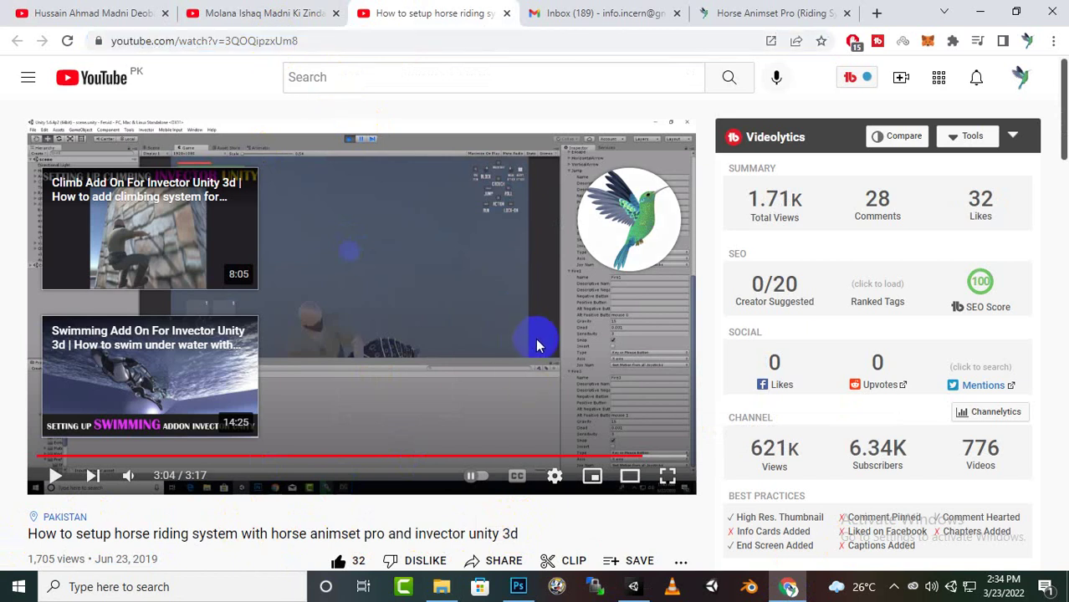
left_click(977, 10)
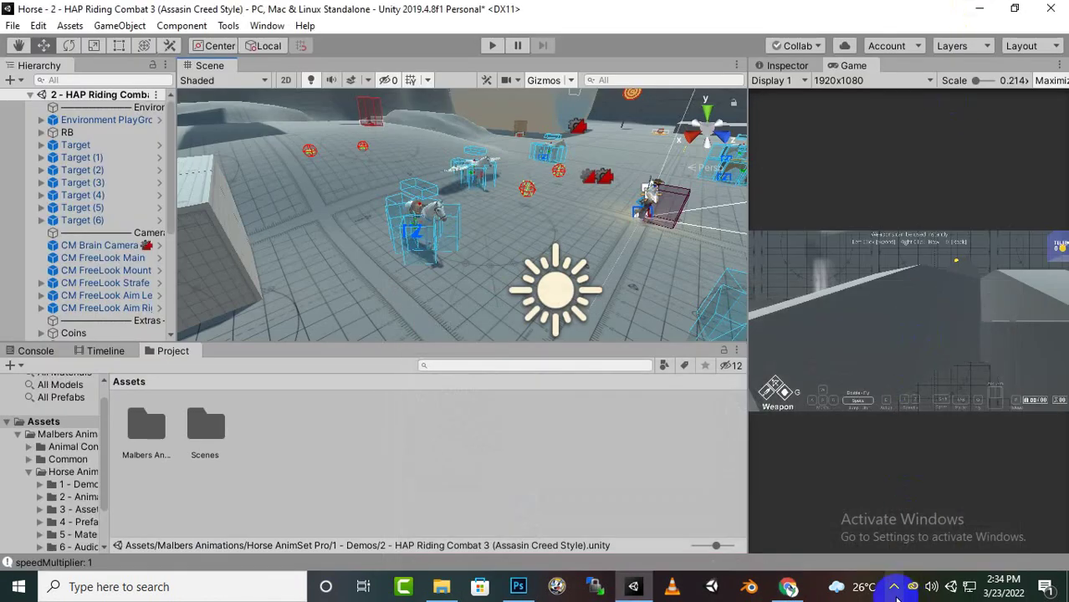